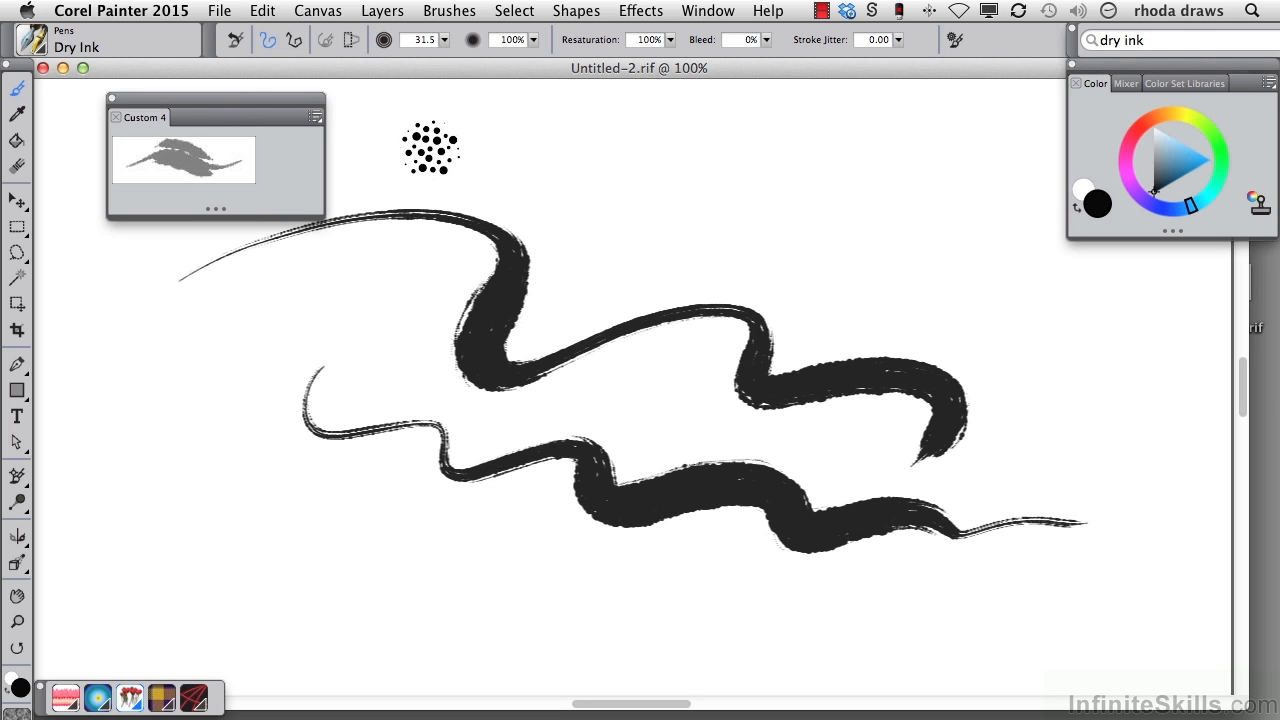
Paint a wavy Dry Ink stroke across the top of the canvas and dab two ink-dot clusters beside it.
mouse_move(402, 150)
mouse_down()
mouse_move(478, 146)
mouse_move(625, 183)
mouse_move(738, 190)
mouse_up()
click(792, 180)
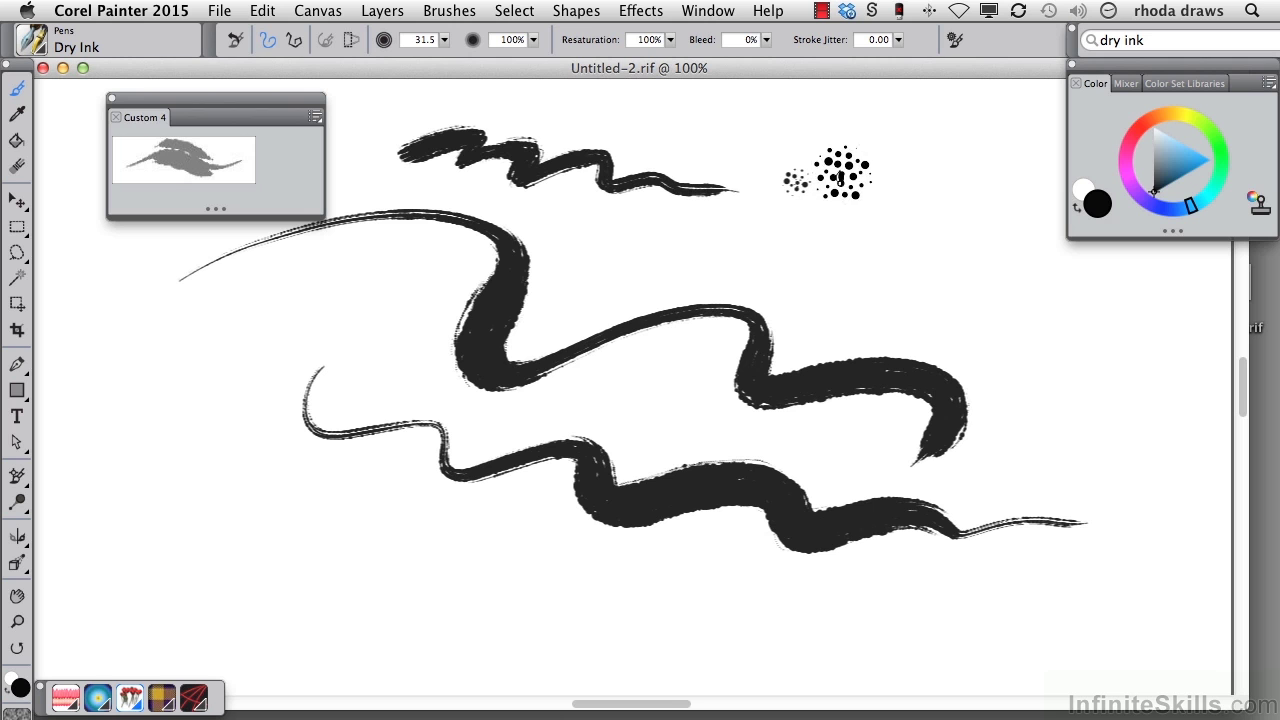
click(840, 176)
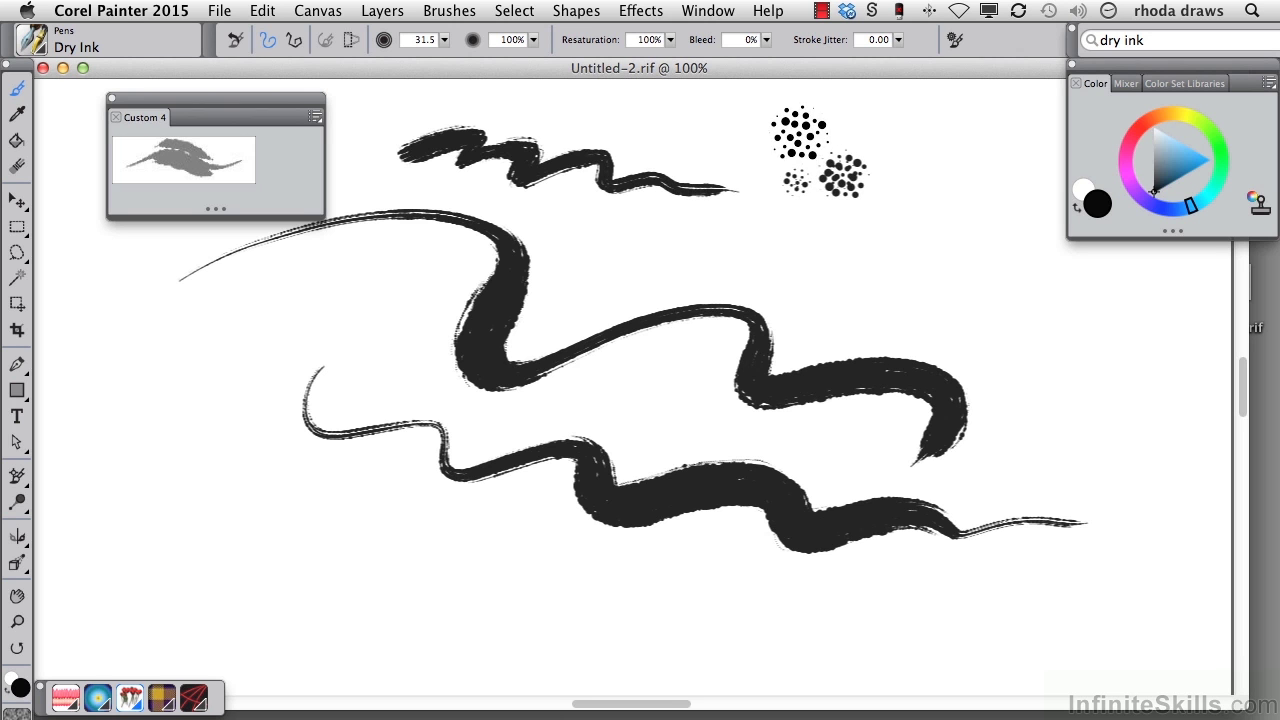
Set the Cursor Type to Enhanced brush ghost in the Interface preferences.
click(90, 14)
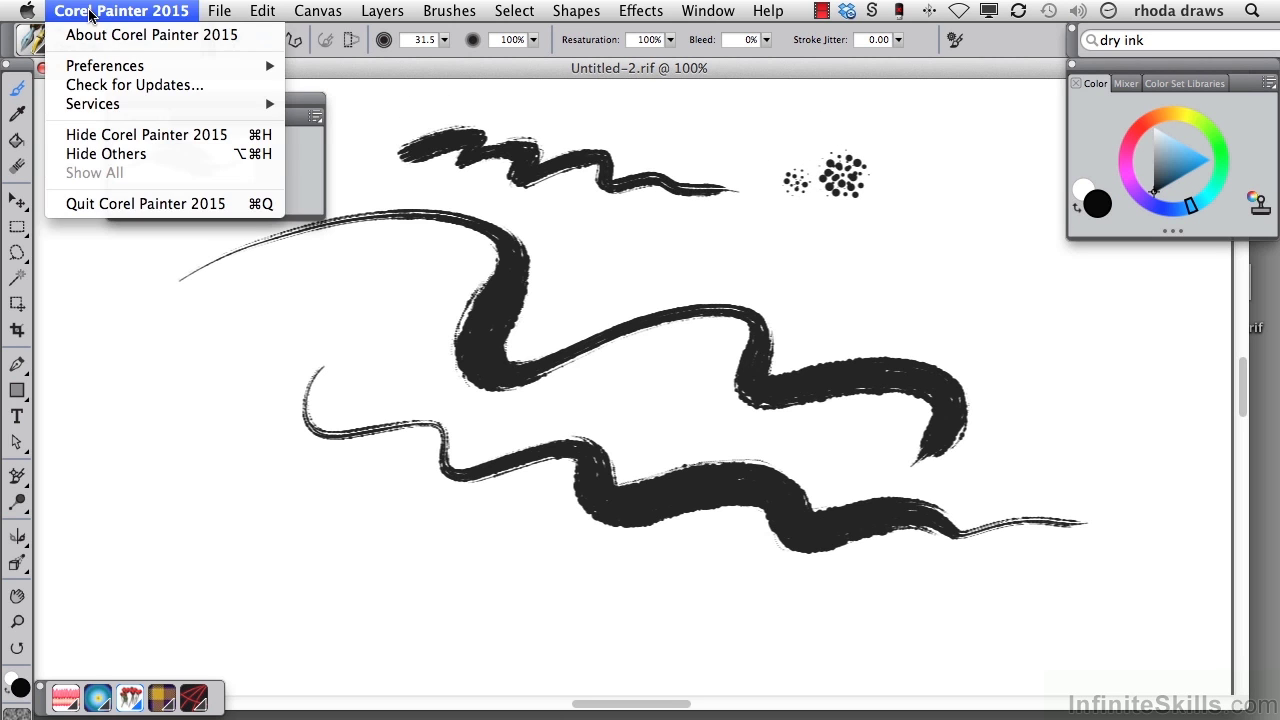
mouse_move(190, 72)
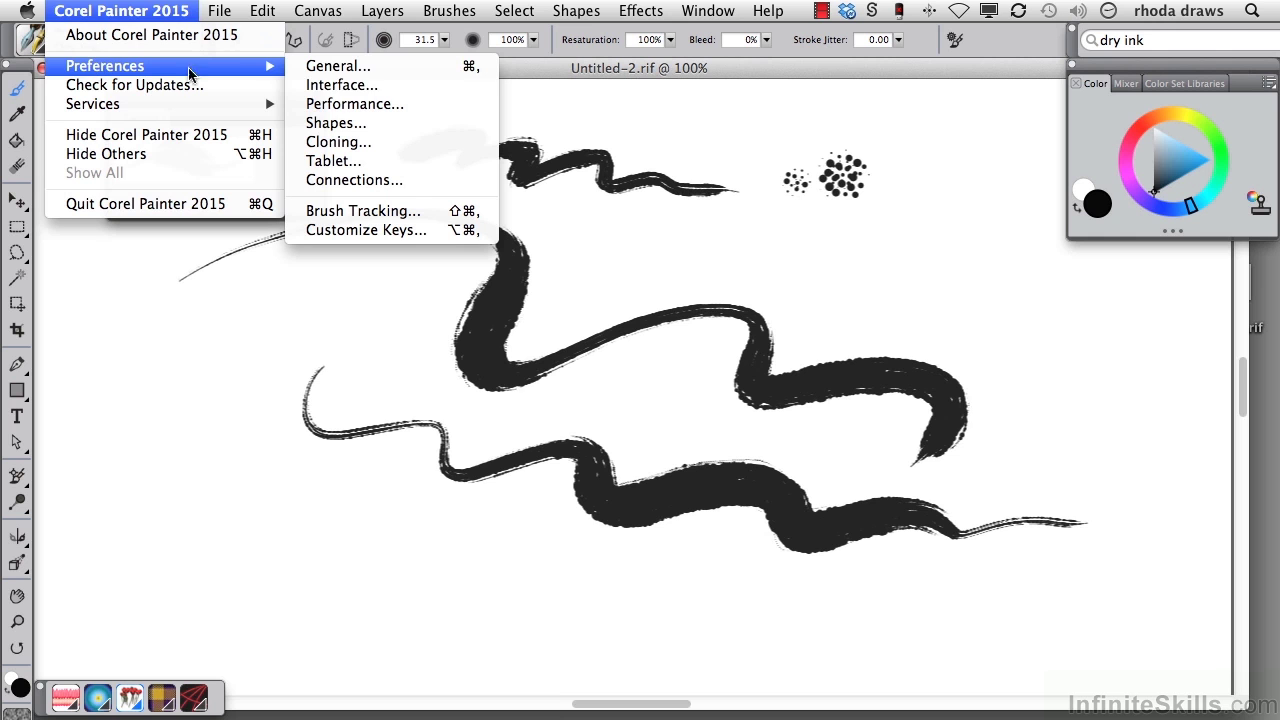
click(337, 88)
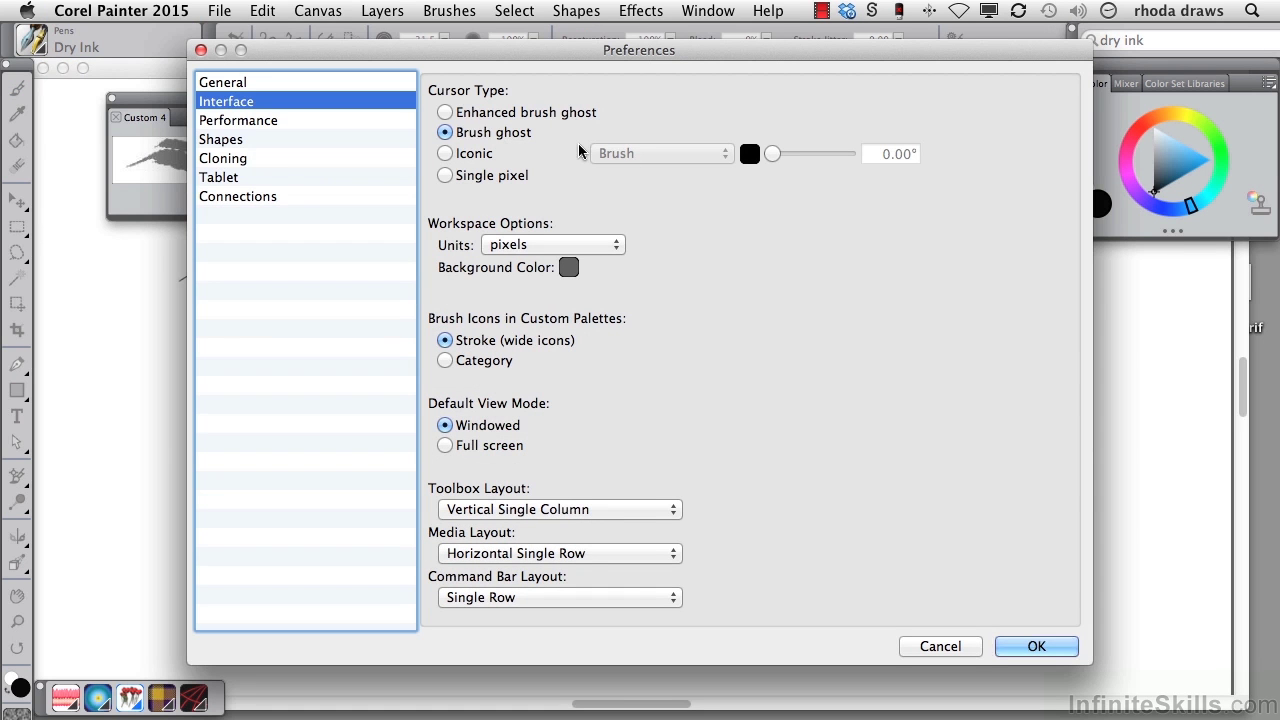
click(444, 113)
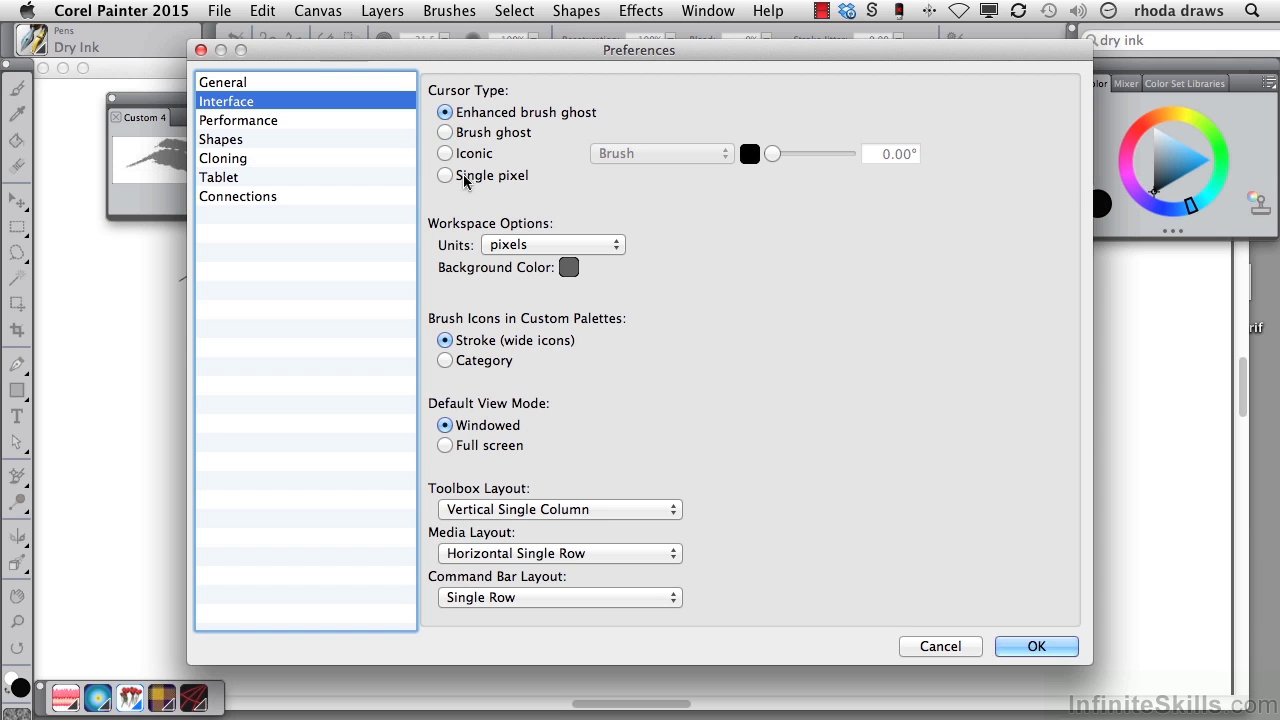
click(1036, 647)
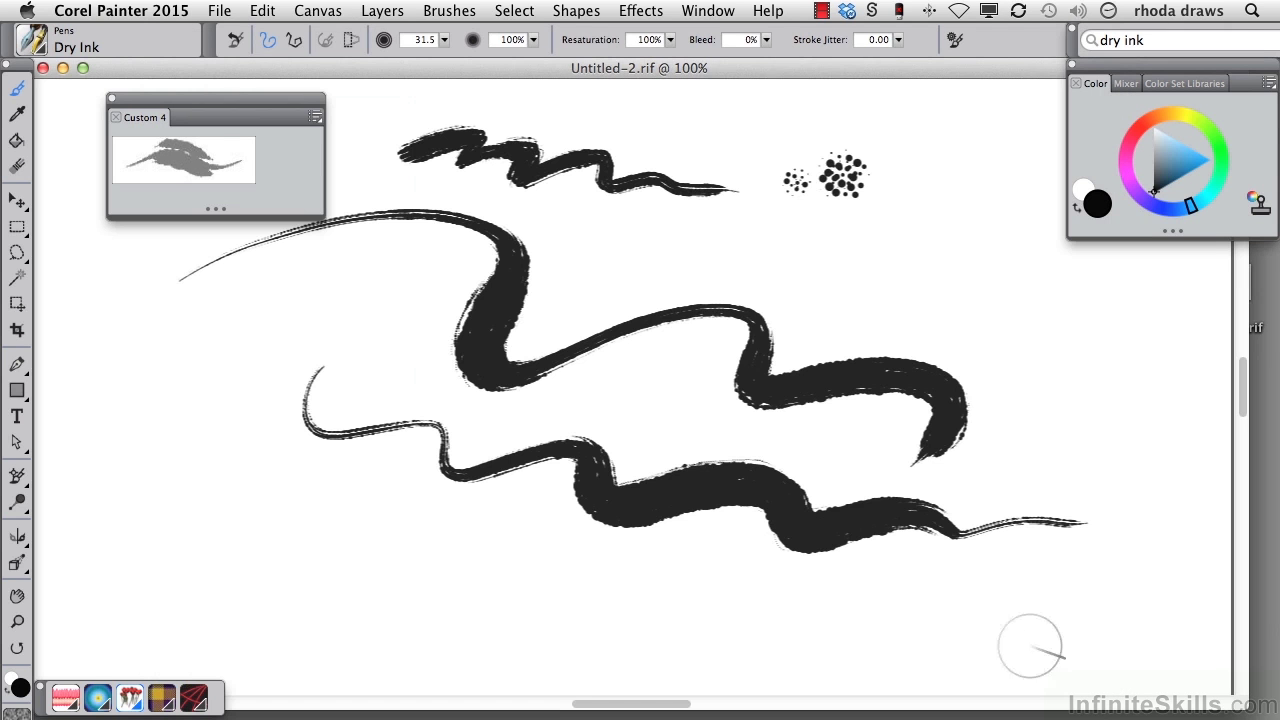
Dab a test mark, then select Real 6B Soft Pencil from the Pencils category.
click(924, 299)
click(42, 48)
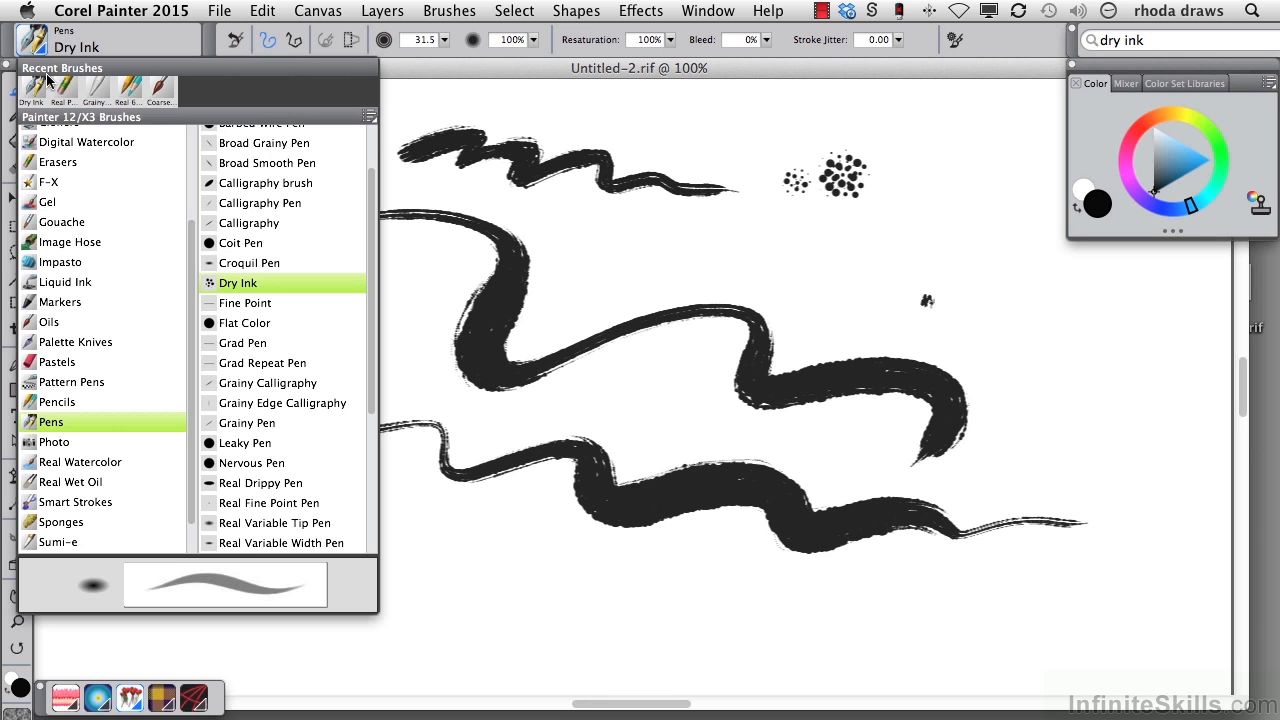
click(62, 402)
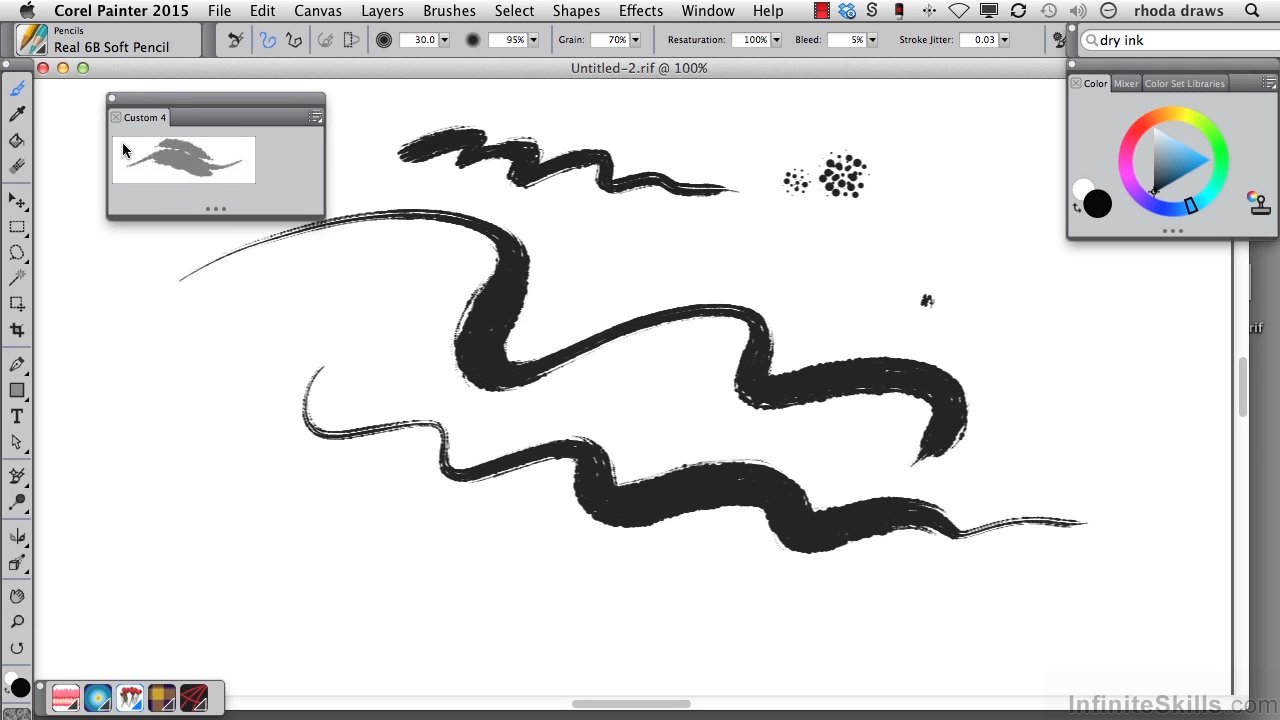
Add Real 6B Soft Pencil to Custom 4 and sketch soft grey zigzag pencil strokes across the canvas.
mouse_move(33, 40)
mouse_down()
mouse_move(240, 125)
mouse_move(290, 168)
mouse_move(395, 178)
mouse_up()
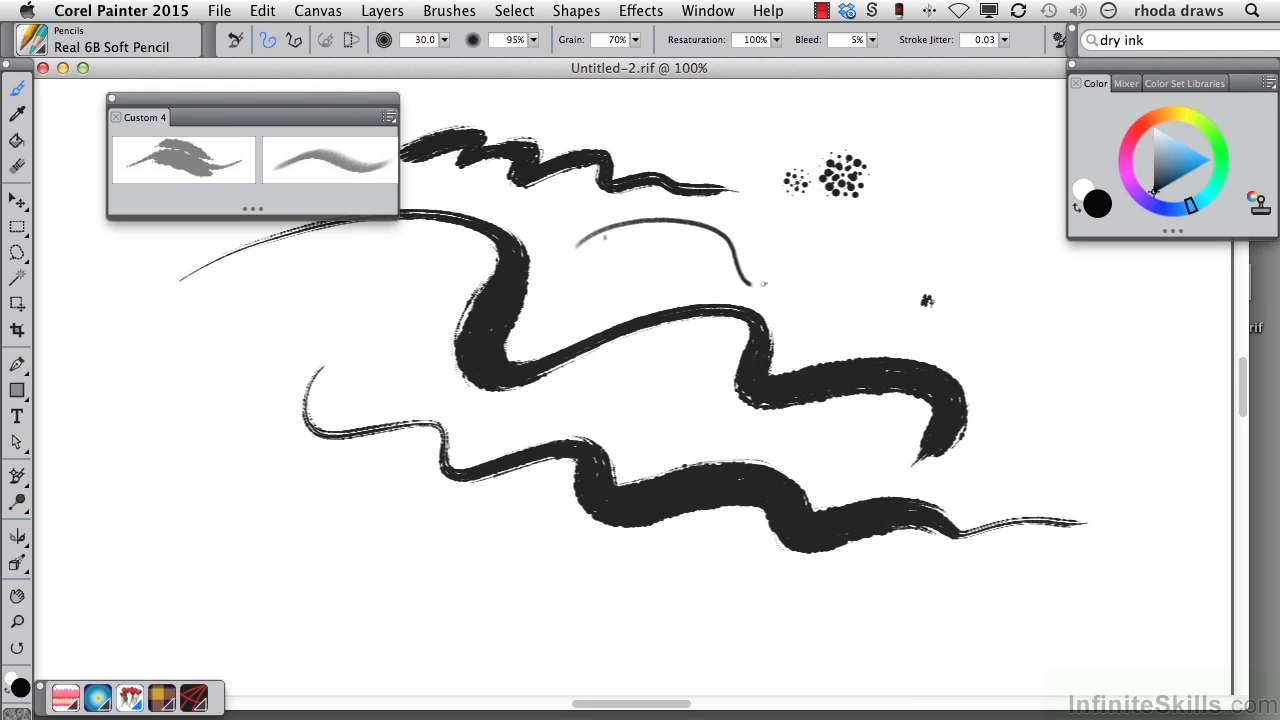
drag(763, 283, 859, 299)
mouse_move(758, 120)
mouse_down()
mouse_move(879, 113)
mouse_move(921, 180)
mouse_up()
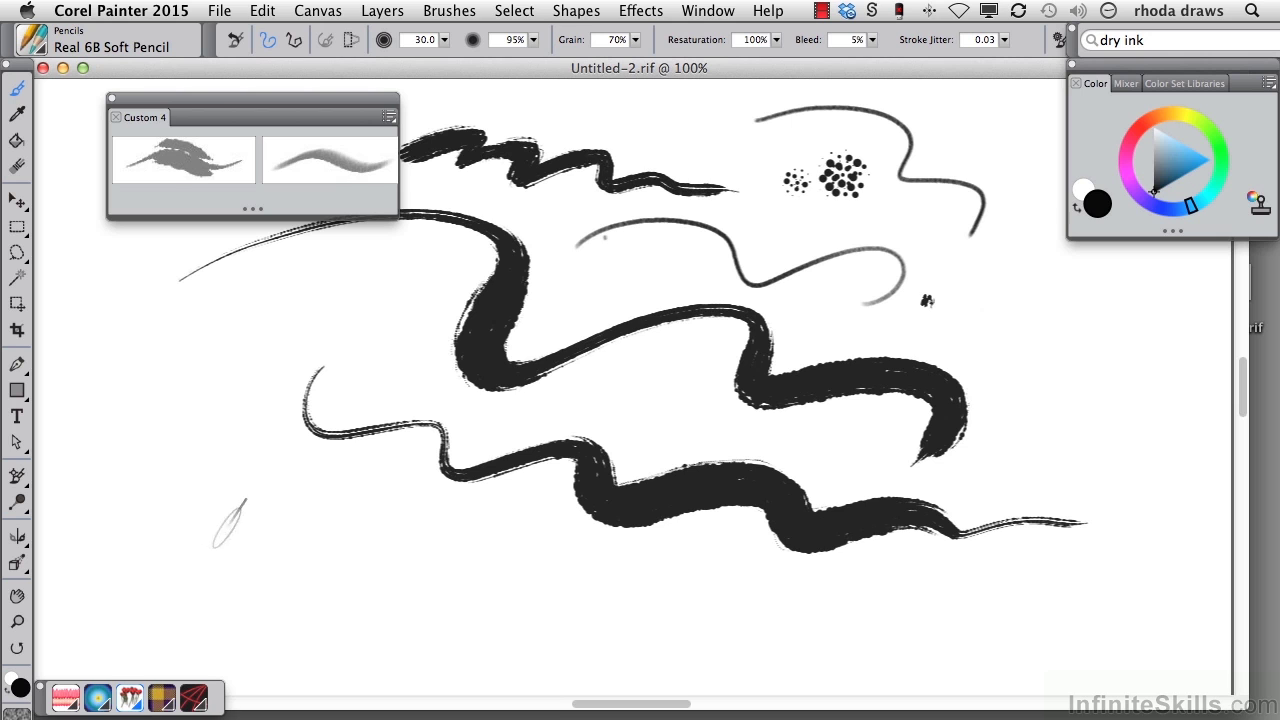
mouse_move(255, 550)
mouse_down()
mouse_move(382, 527)
mouse_move(433, 541)
mouse_move(492, 622)
mouse_up()
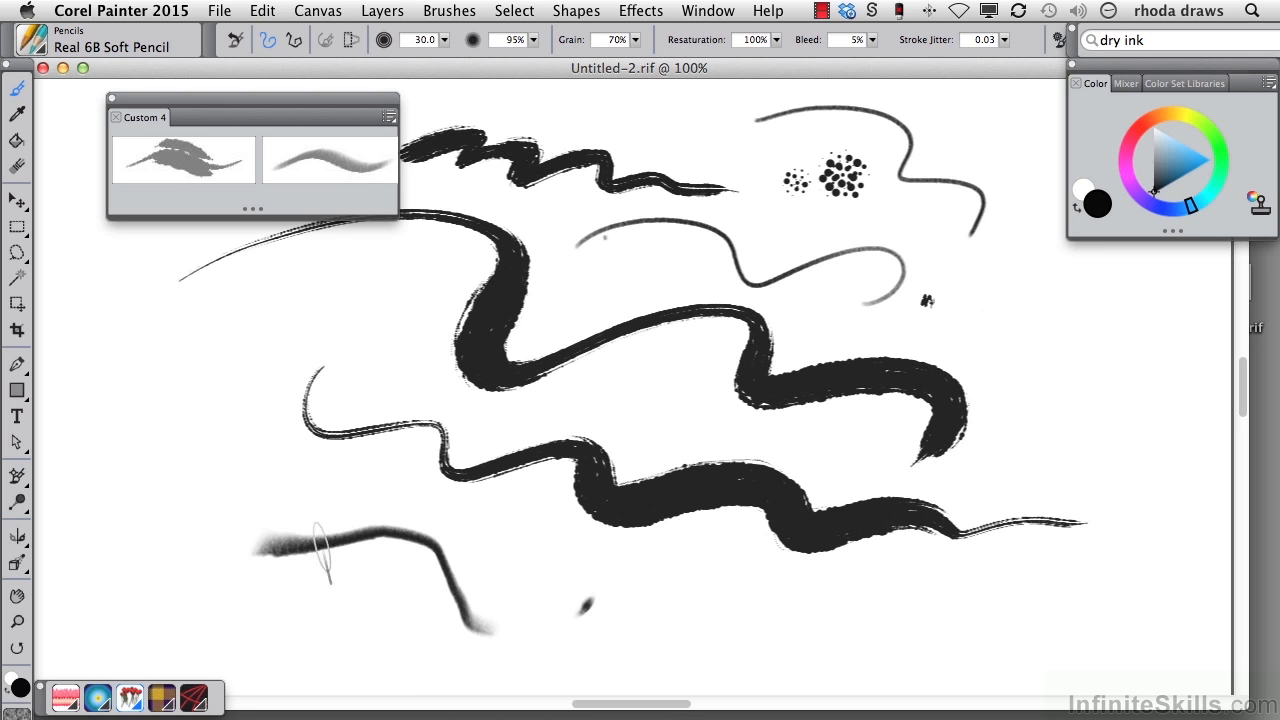
drag(148, 478, 228, 500)
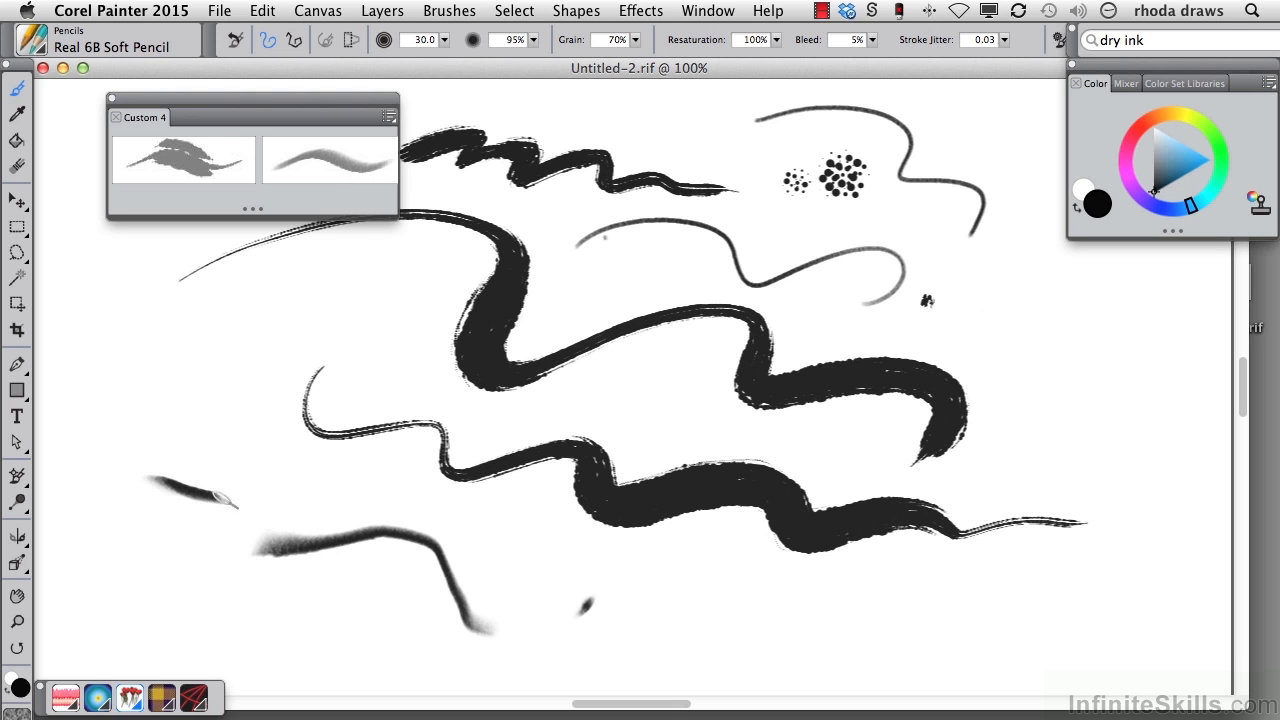
mouse_move(152, 628)
mouse_down()
mouse_move(215, 598)
mouse_move(340, 615)
mouse_move(760, 588)
mouse_up()
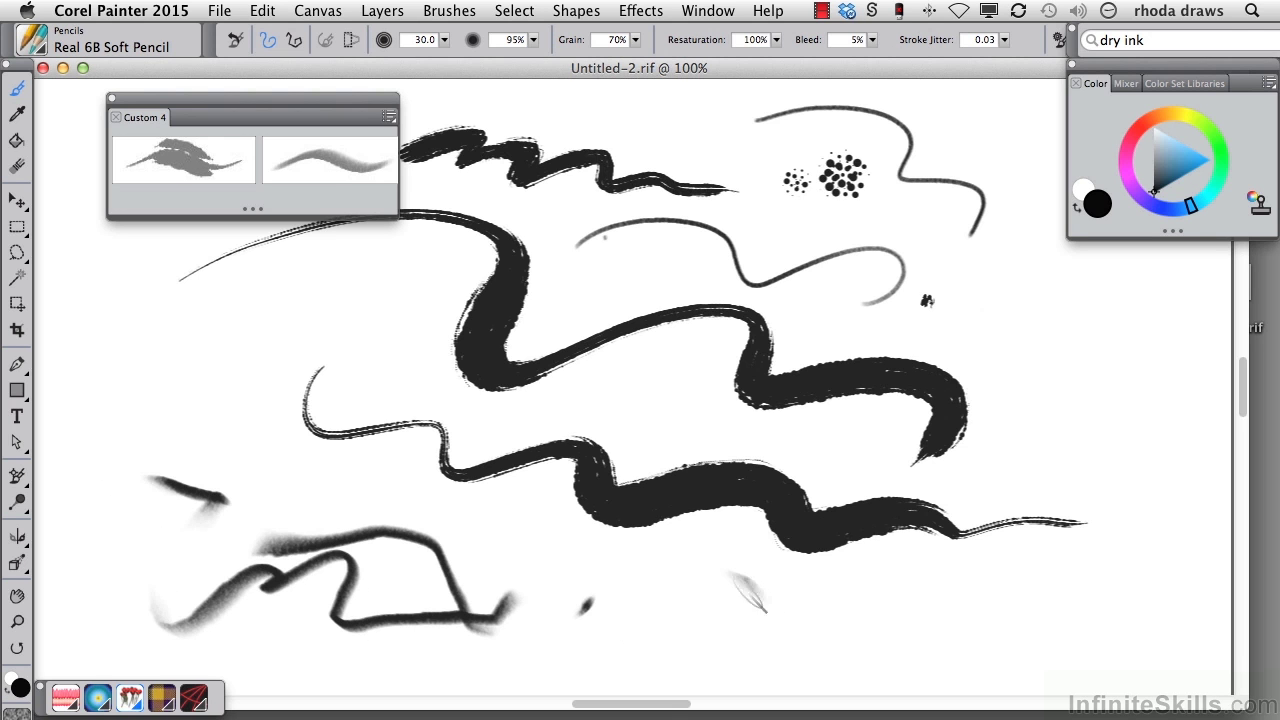
mouse_move(570, 602)
mouse_down()
mouse_move(940, 582)
mouse_move(1135, 466)
mouse_move(1150, 378)
mouse_move(1010, 338)
mouse_move(935, 362)
mouse_up()
mouse_move(160, 343)
mouse_down()
mouse_move(305, 345)
mouse_move(283, 460)
mouse_move(448, 490)
mouse_up()
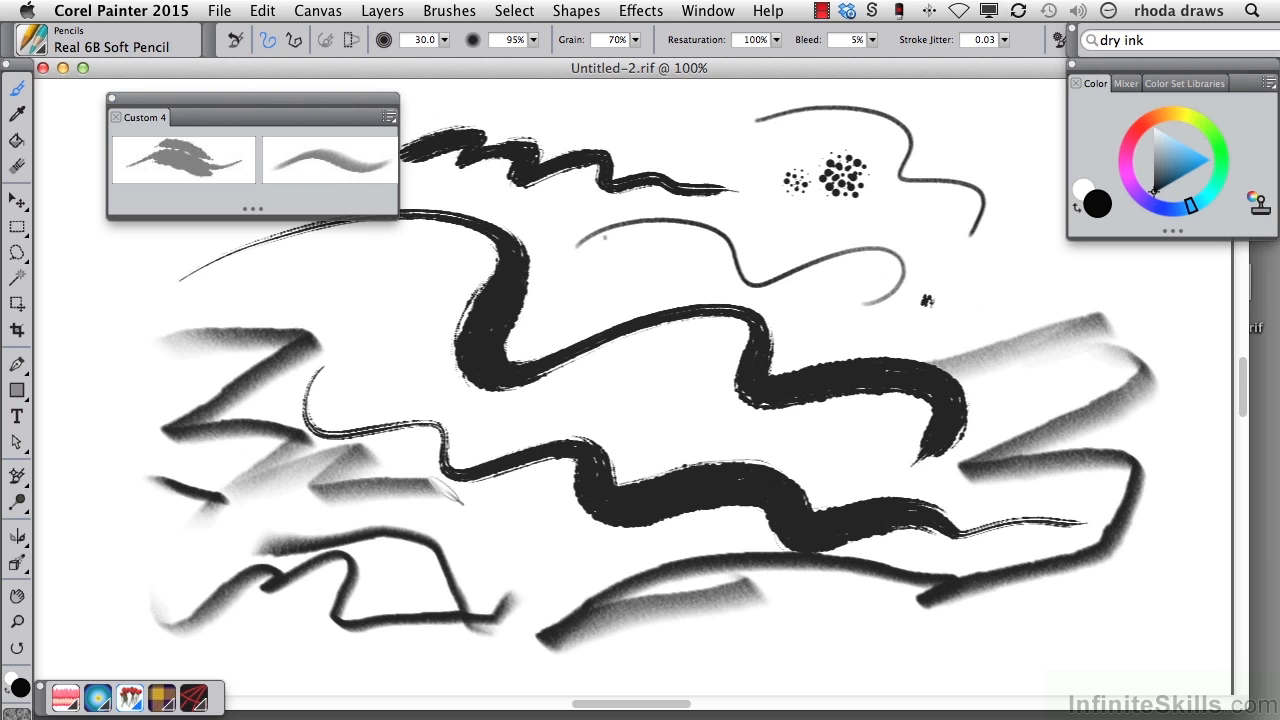
drag(580, 510, 650, 600)
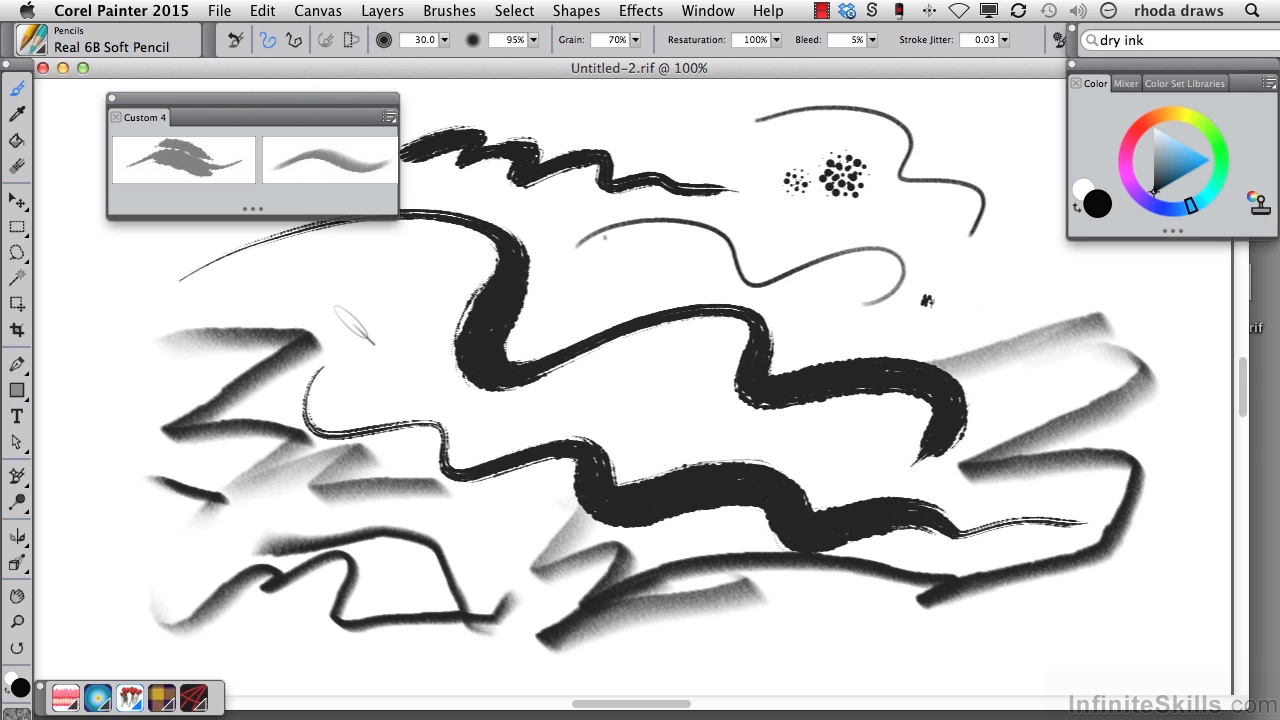
click(690, 12)
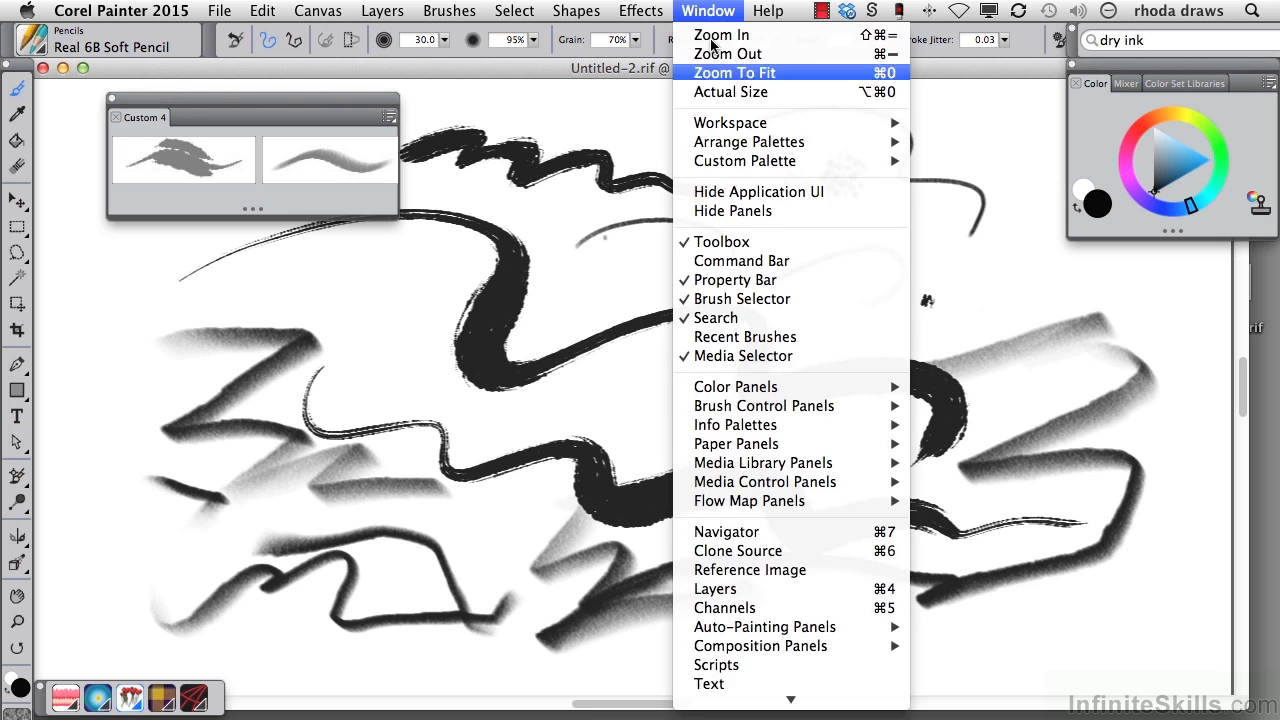
click(735, 696)
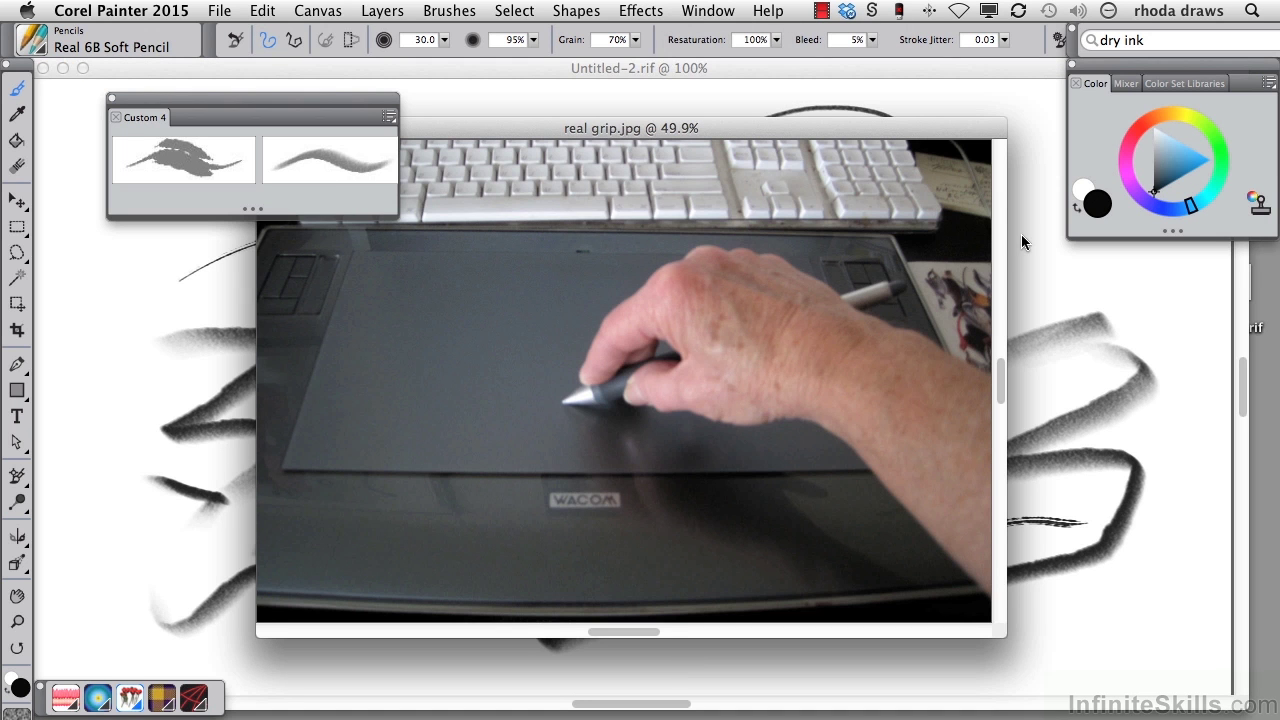
click(1030, 277)
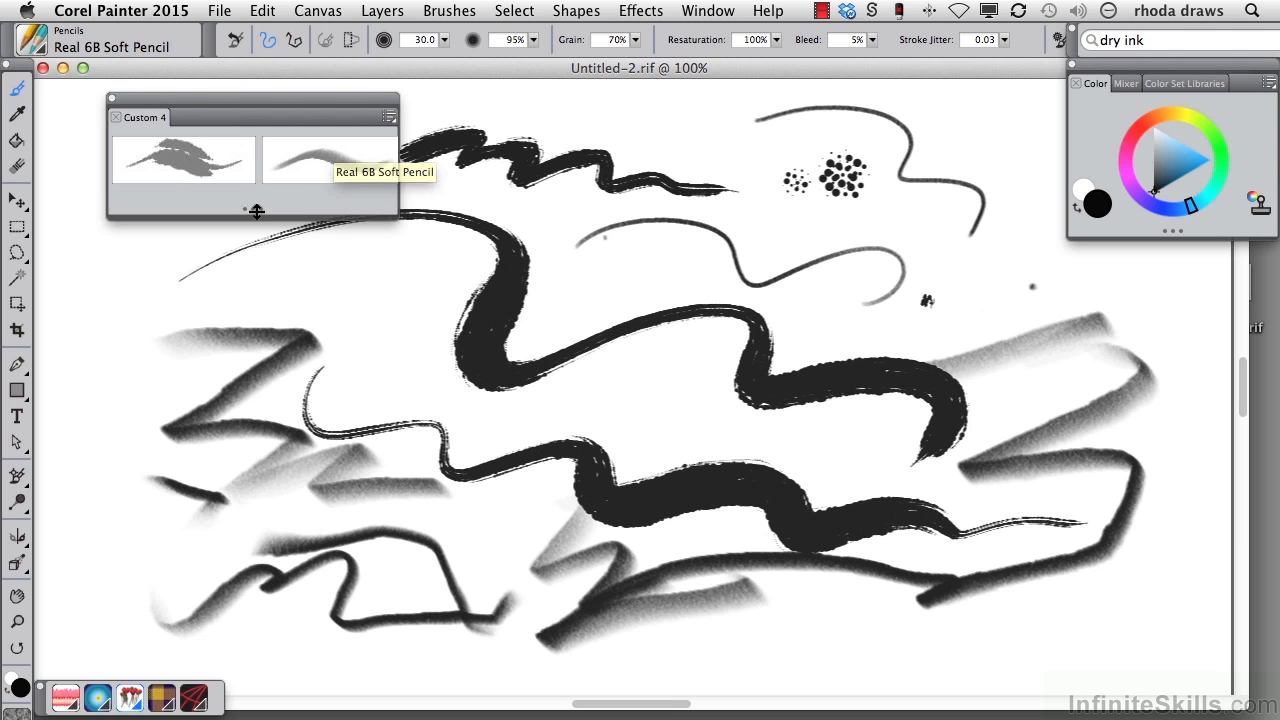
Make Custom 4 taller and smudge the top of the ink stroke with the Blenders Pointed Stump.
drag(251, 208, 251, 277)
click(28, 44)
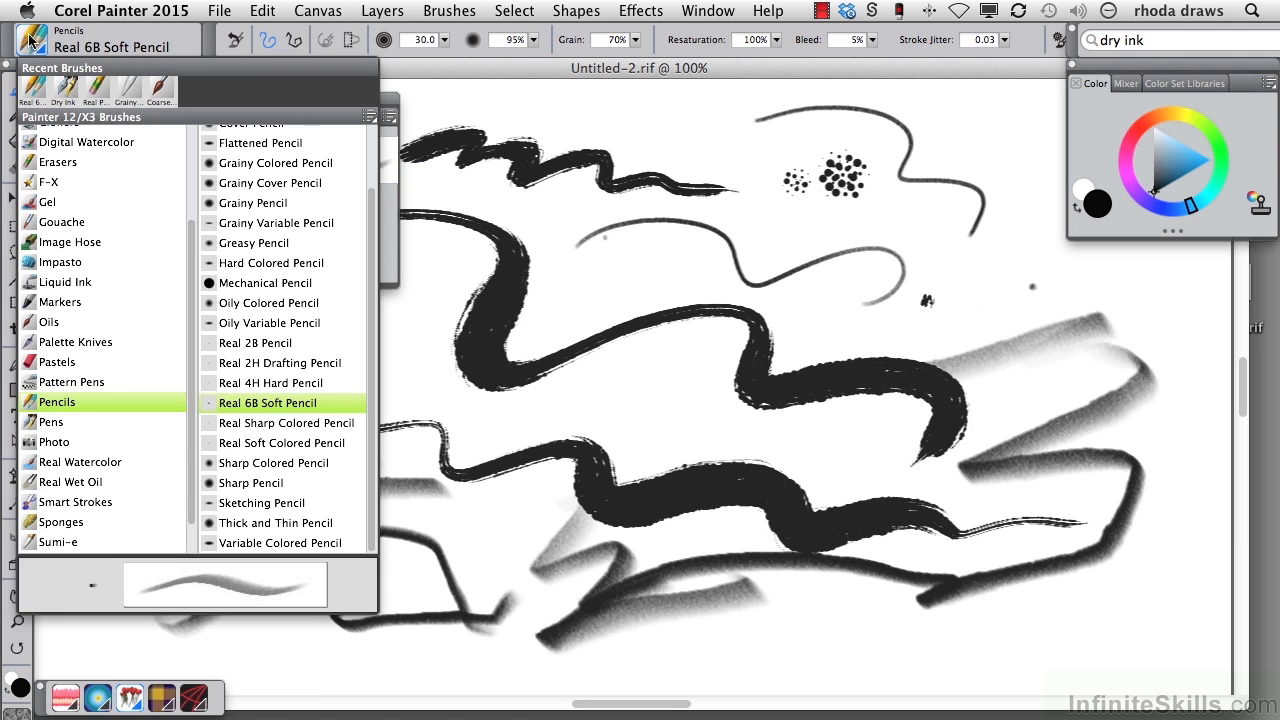
scroll(89, 172, up, 4)
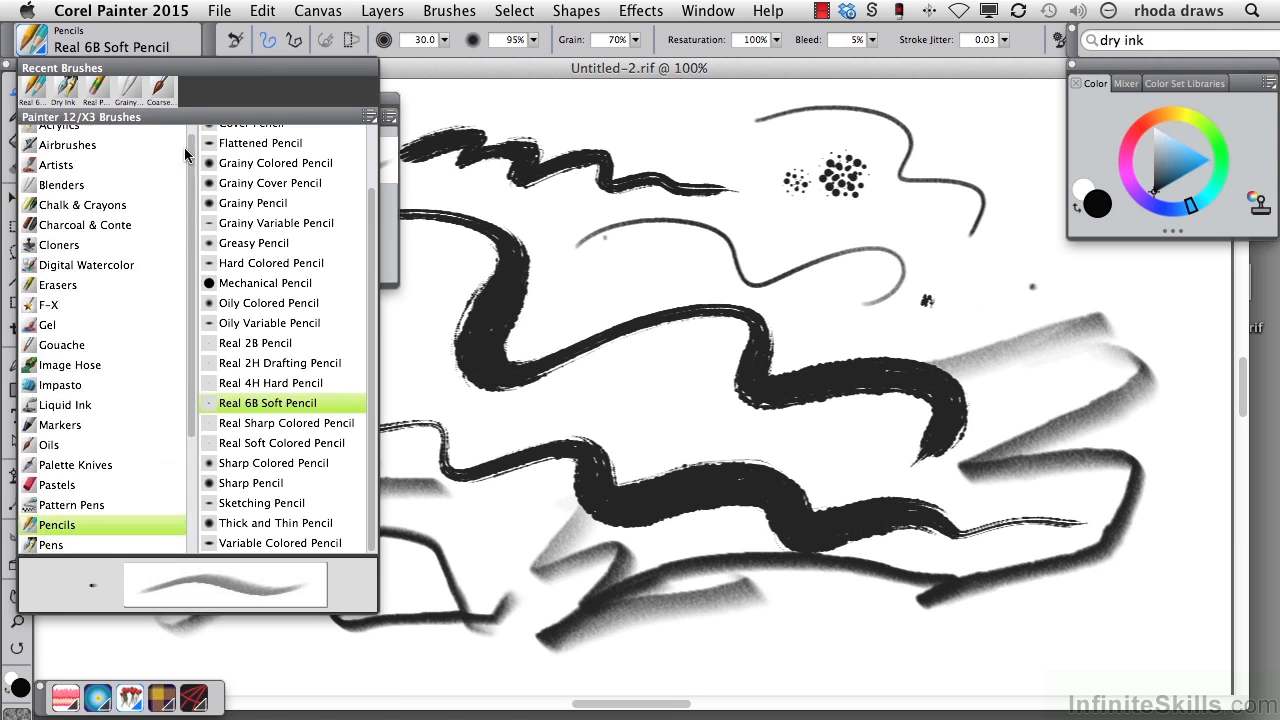
click(85, 195)
click(276, 366)
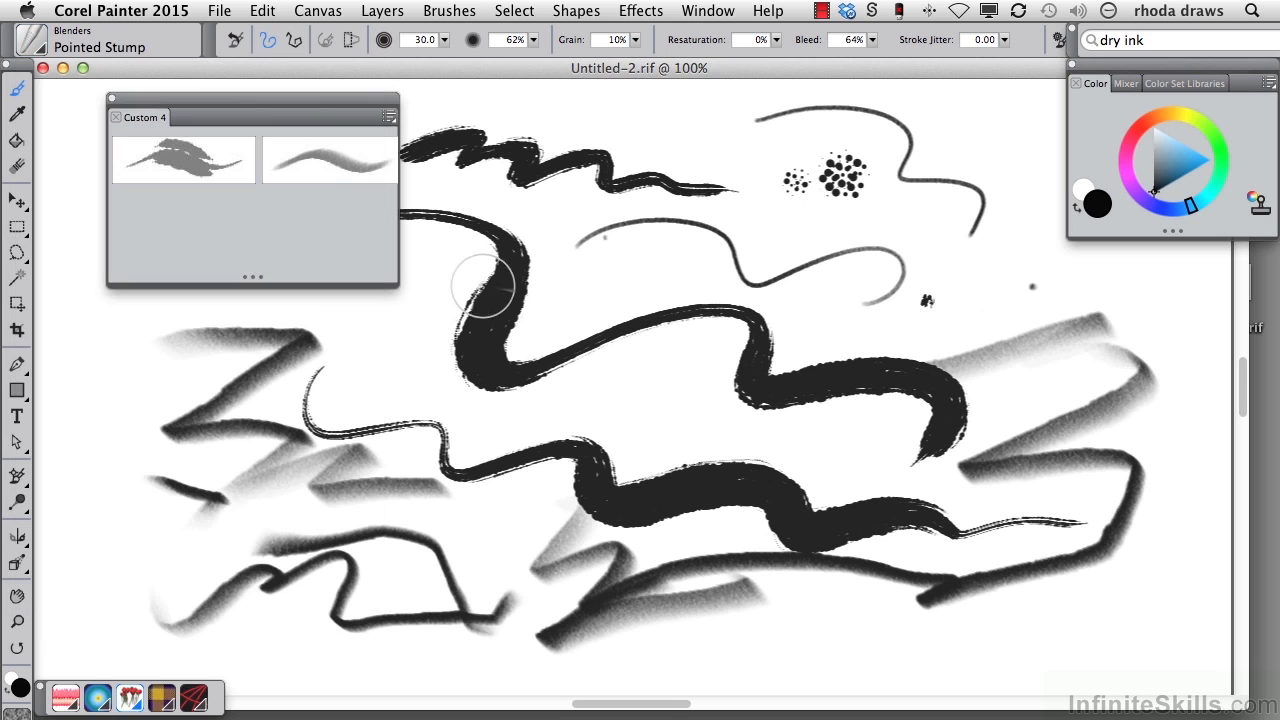
mouse_move(514, 290)
mouse_down()
mouse_move(498, 240)
mouse_move(528, 242)
mouse_up()
Soften the smudge with Grainy Water and add Grainy Water to Custom 4.
click(42, 48)
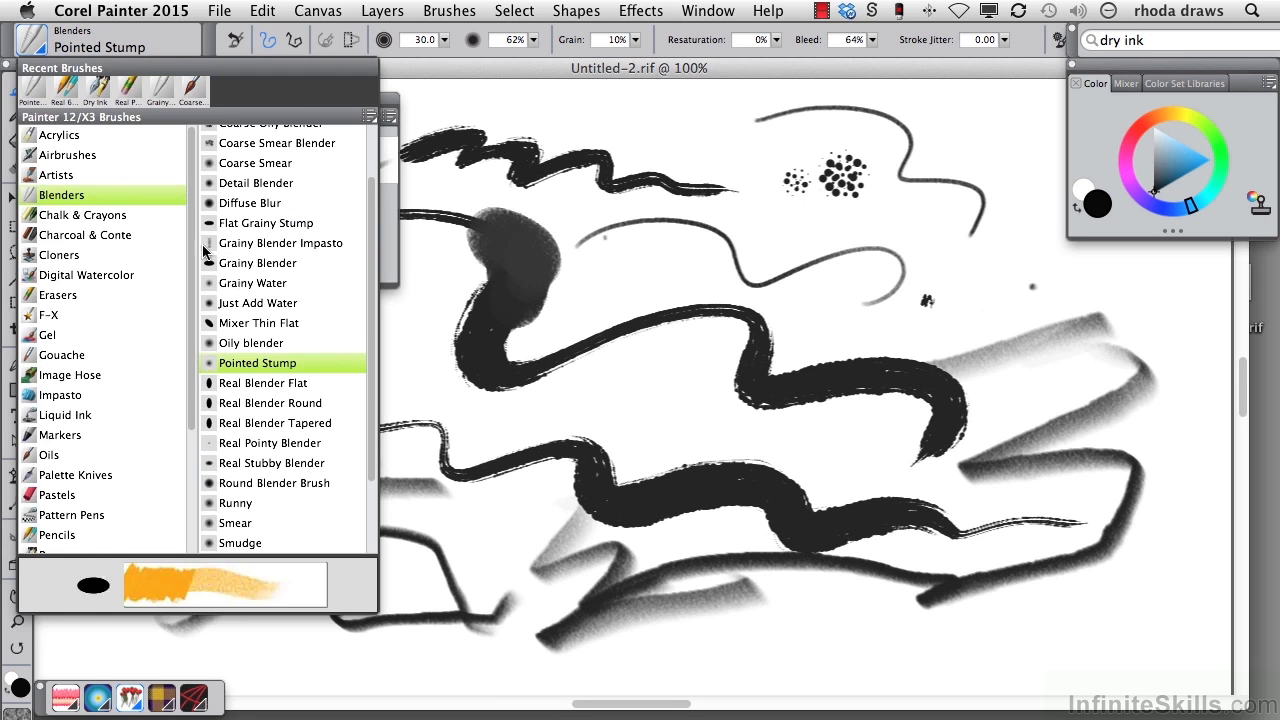
click(263, 277)
mouse_move(451, 228)
mouse_down()
mouse_move(490, 212)
mouse_move(453, 191)
mouse_up()
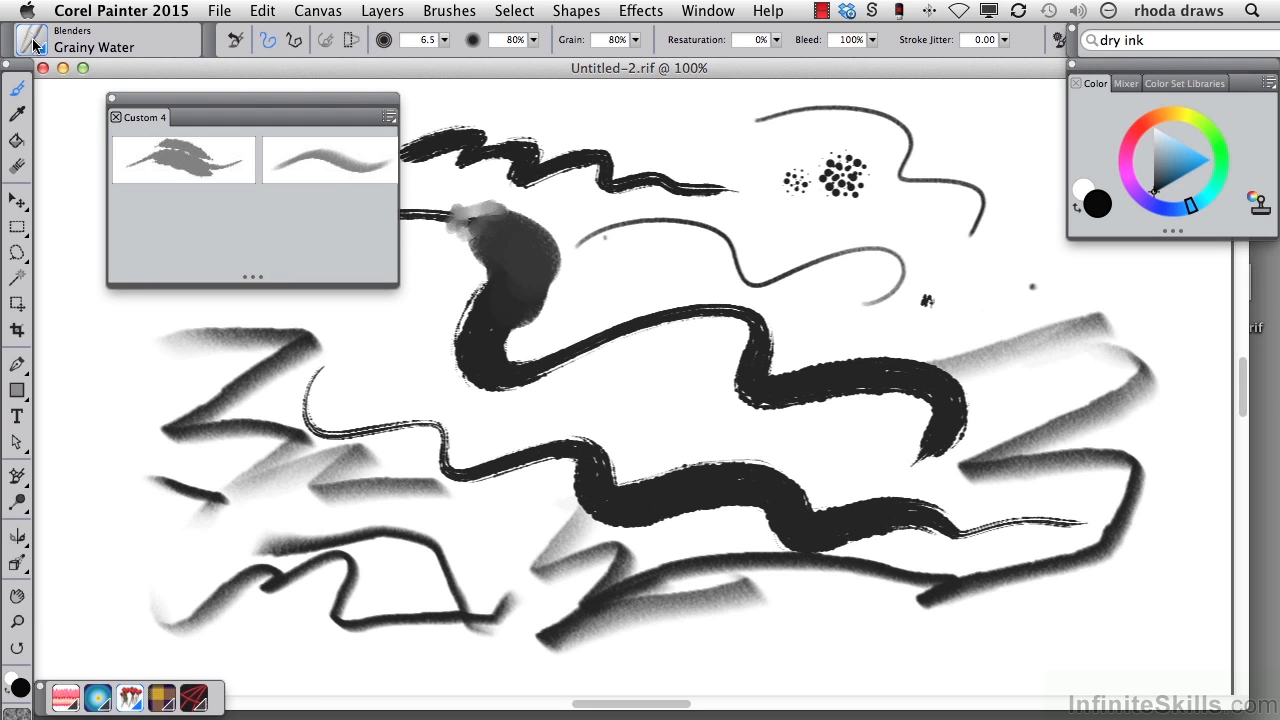
drag(24, 44, 148, 212)
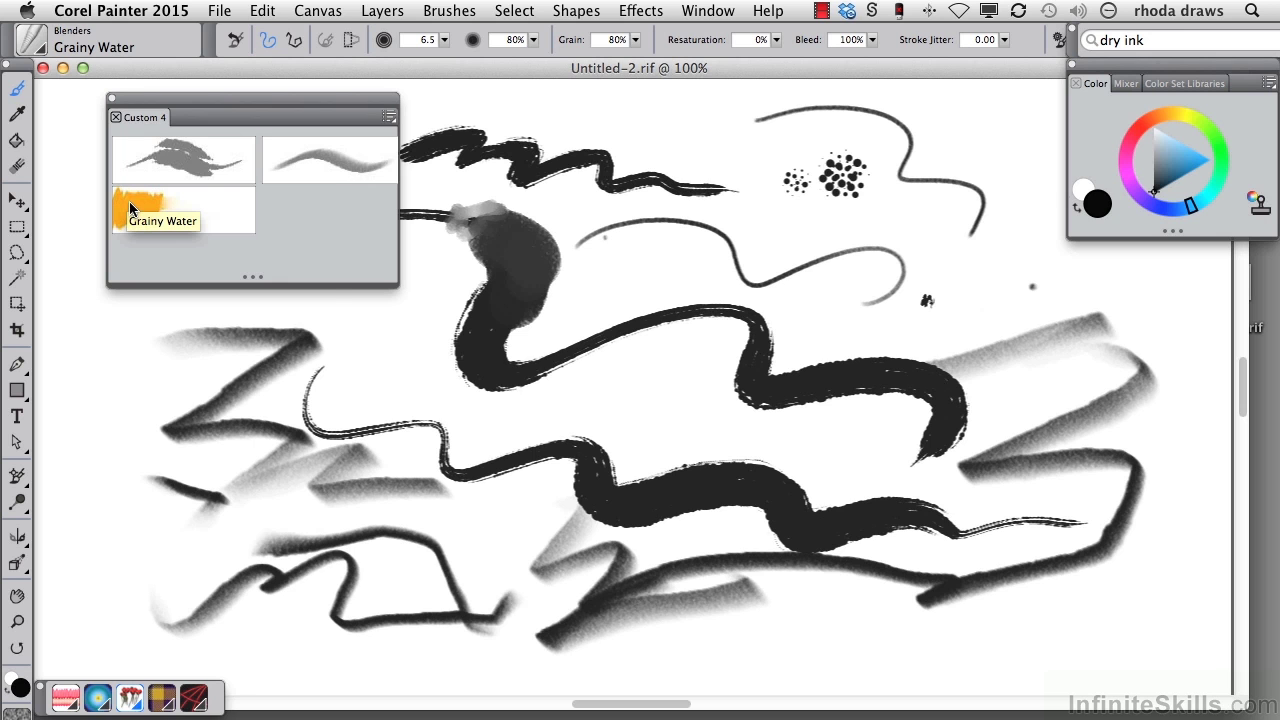
Switch the Grainy Water swatch to Text View and select Grainy Water from Custom 4.
right_click(143, 208)
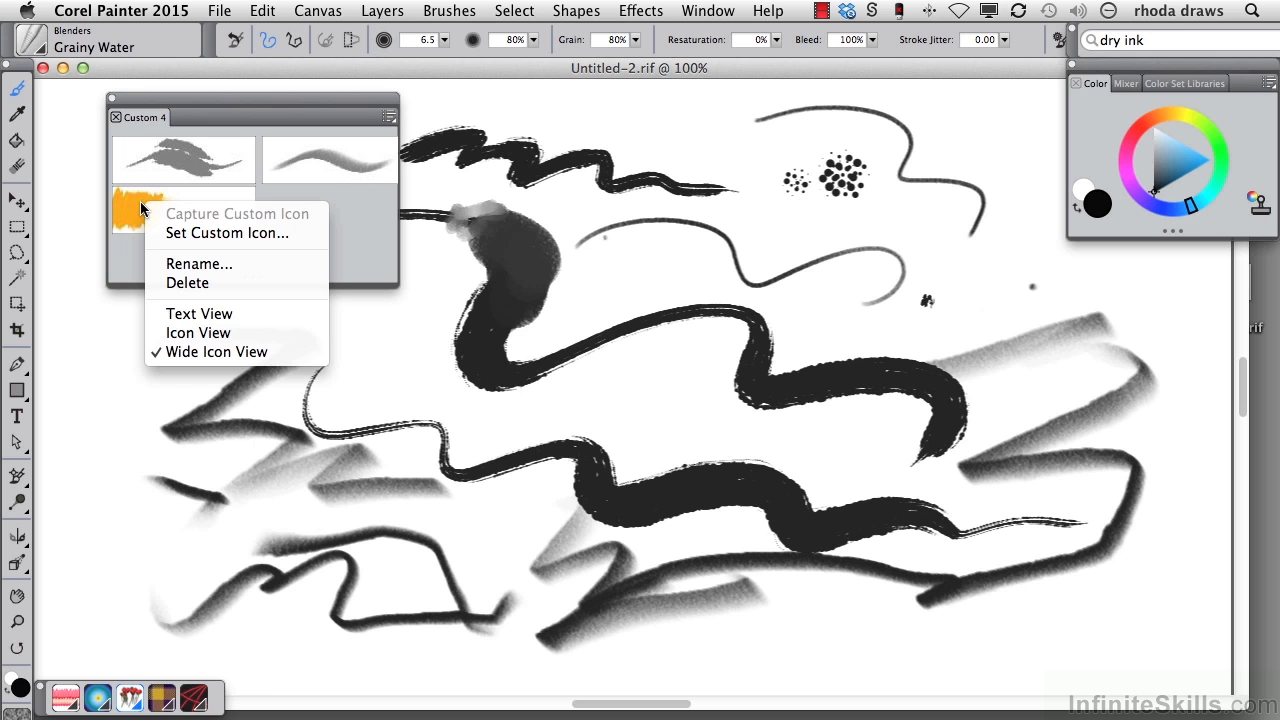
click(226, 318)
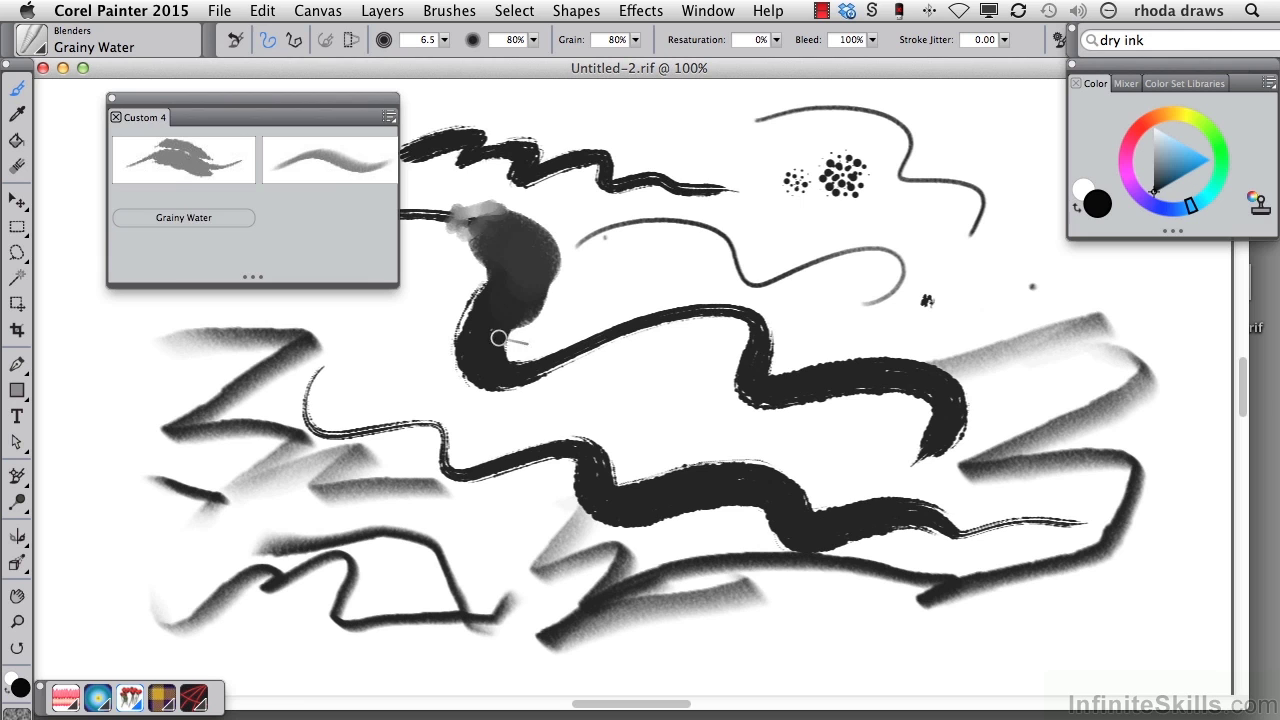
click(211, 216)
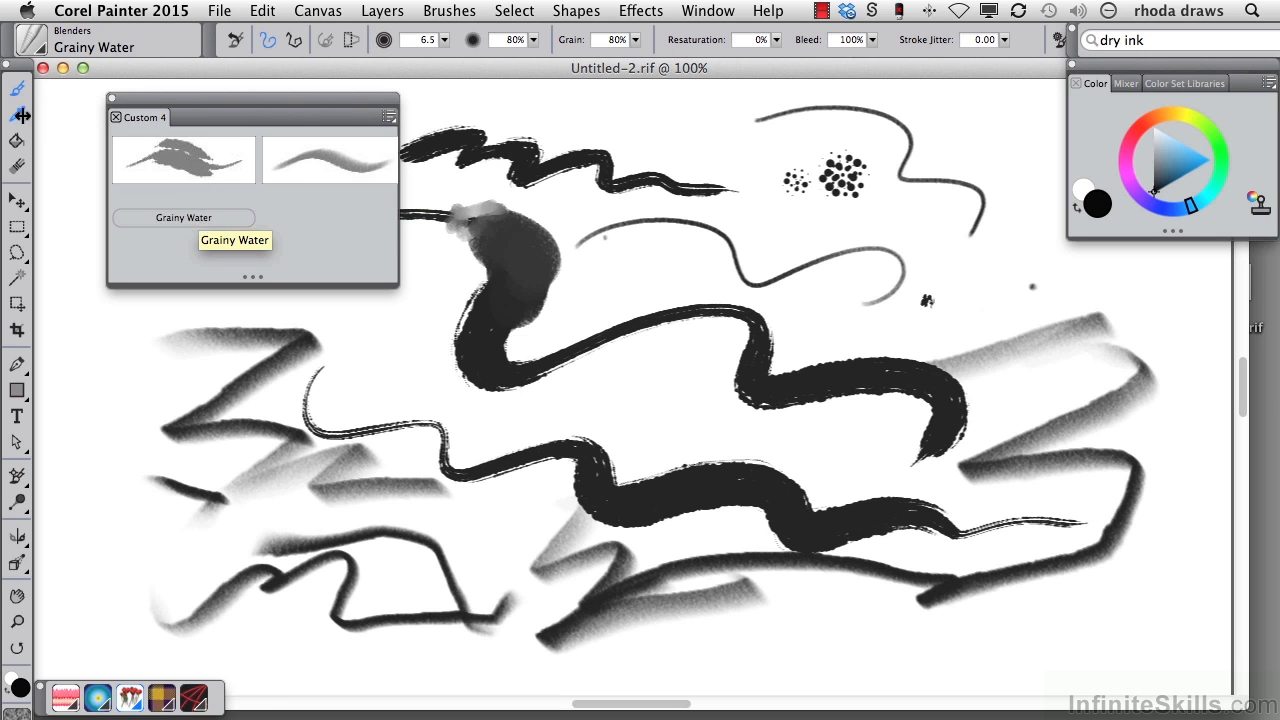
Select Erasers > Real Pointy Eraser and erase white streaks into the black blob.
click(33, 52)
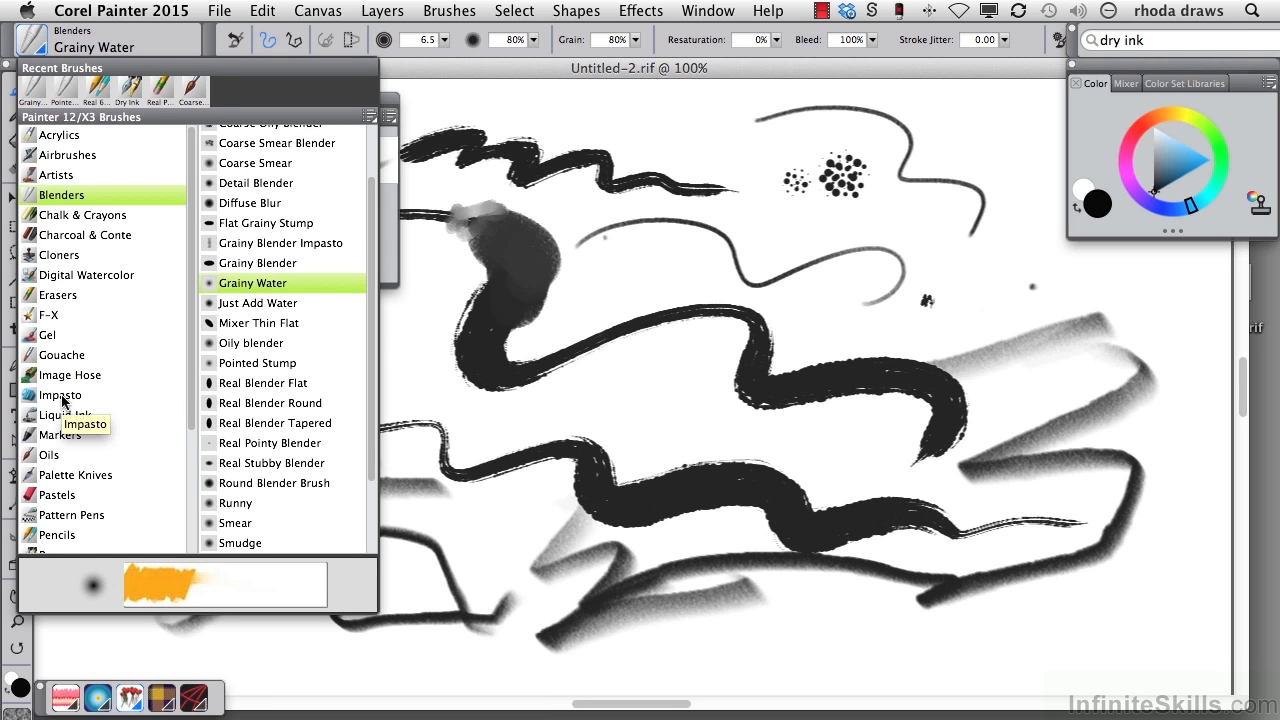
click(70, 296)
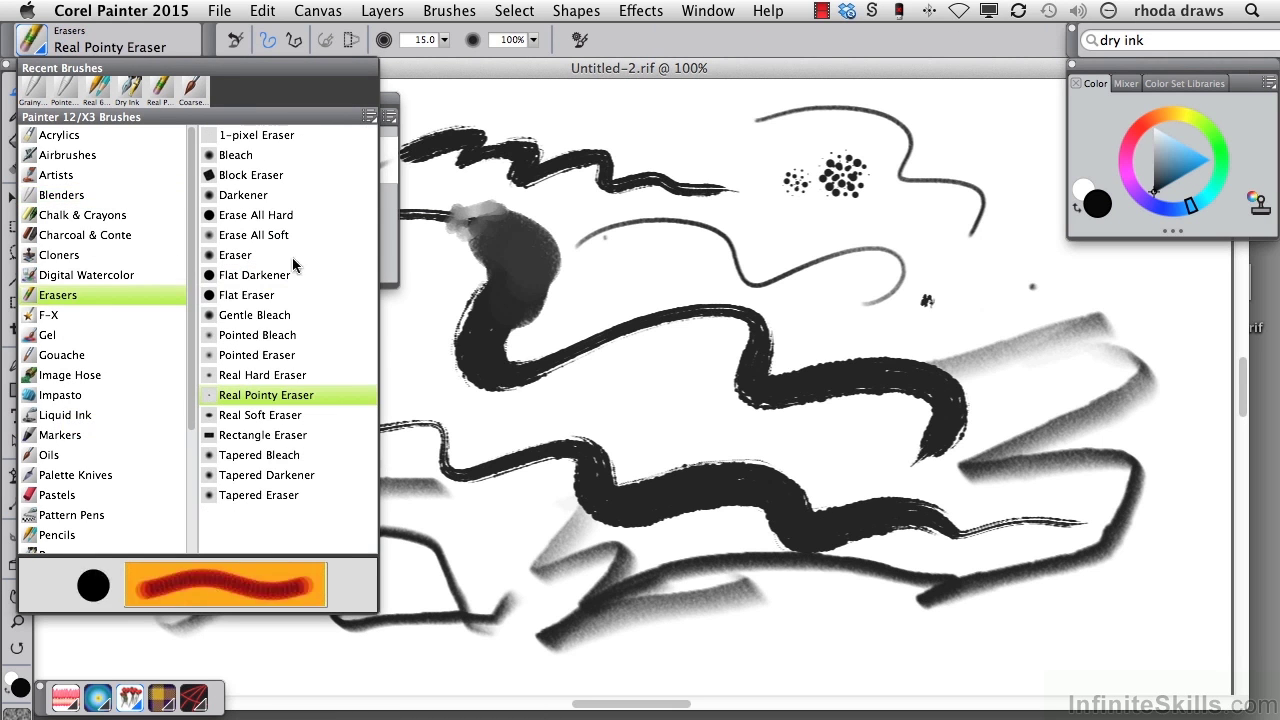
click(266, 397)
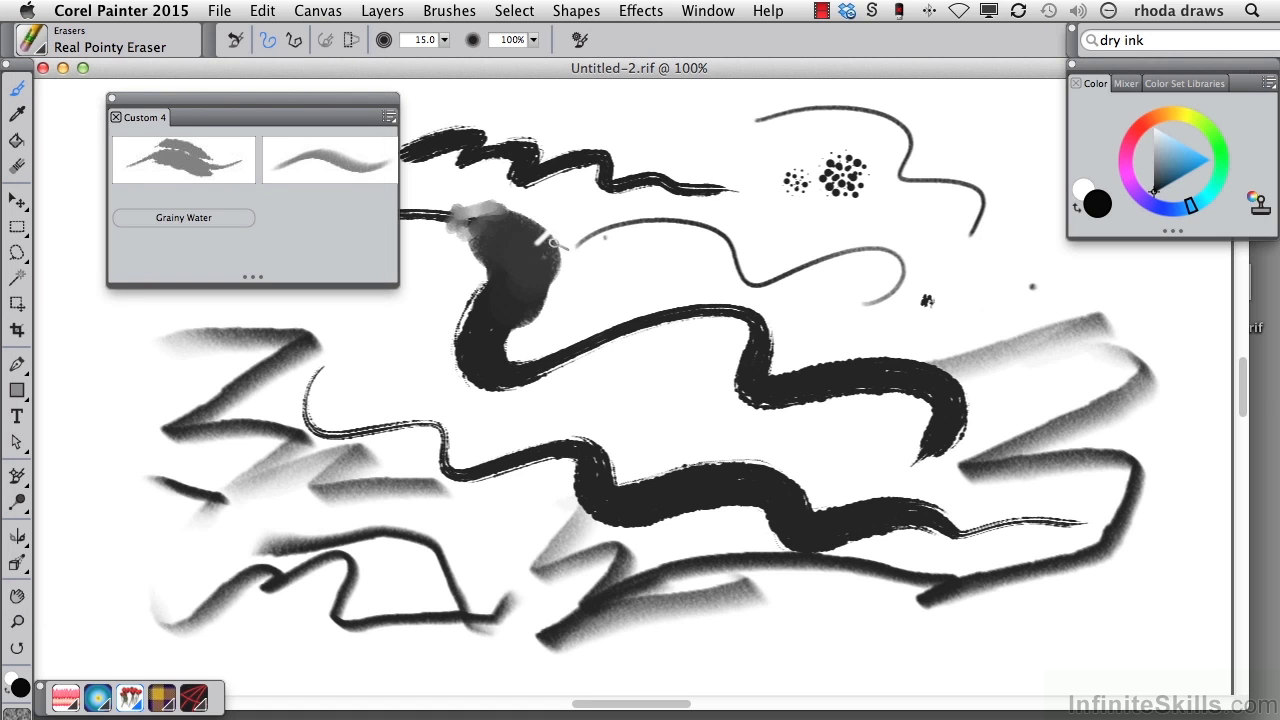
drag(550, 242, 538, 318)
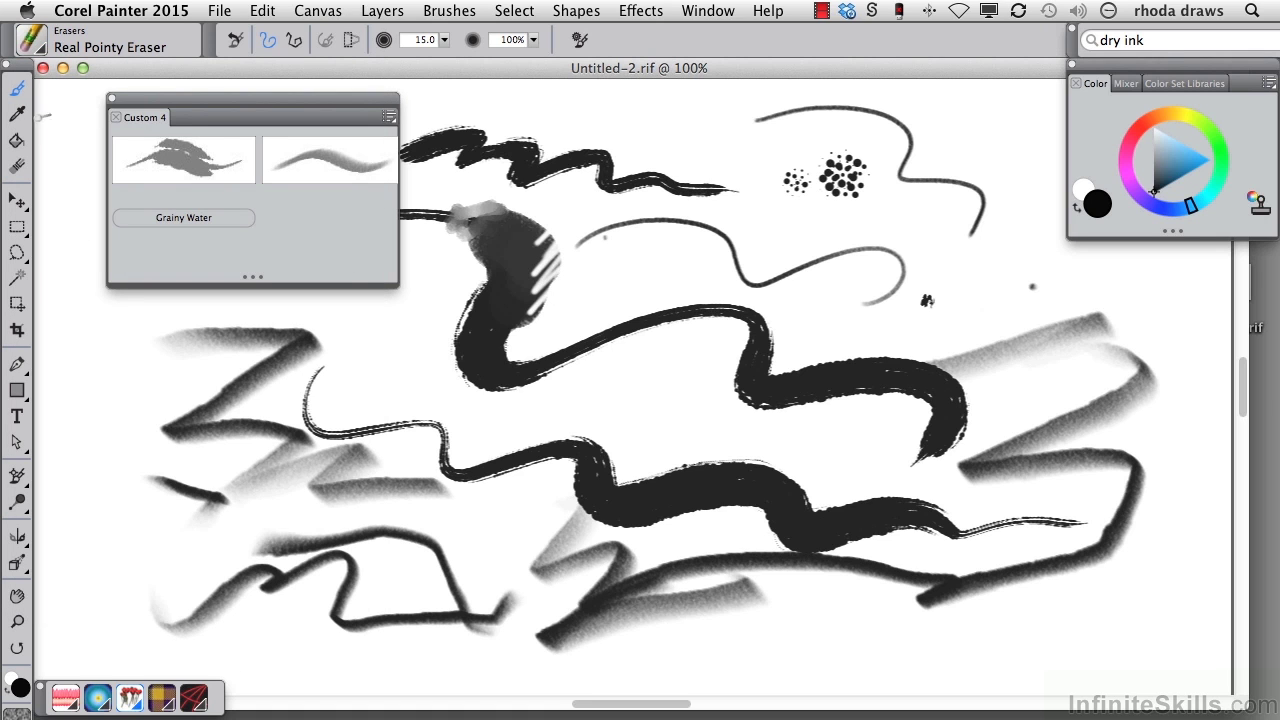
Add Real Pointy Eraser to Custom 4, enlarge the palette, and place it below Grainy Water.
mouse_move(30, 46)
mouse_down()
mouse_move(315, 226)
mouse_move(330, 215)
mouse_up()
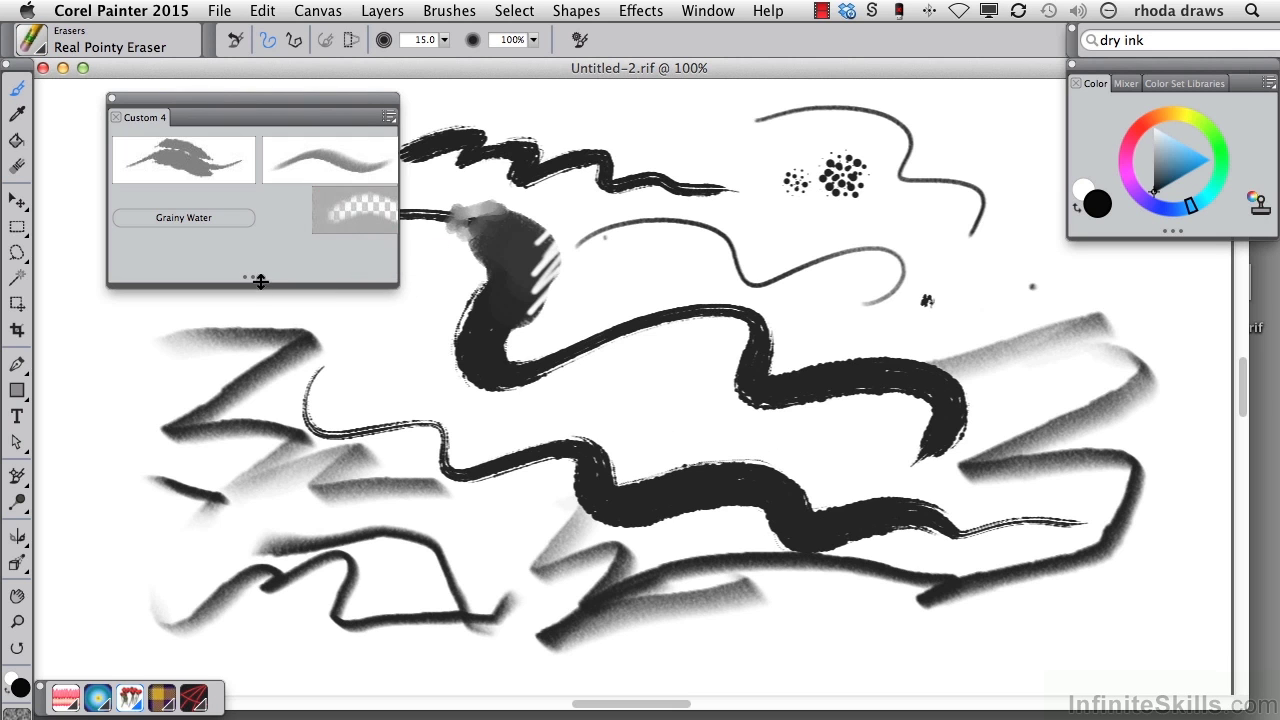
drag(254, 278, 254, 328)
drag(362, 209, 180, 258)
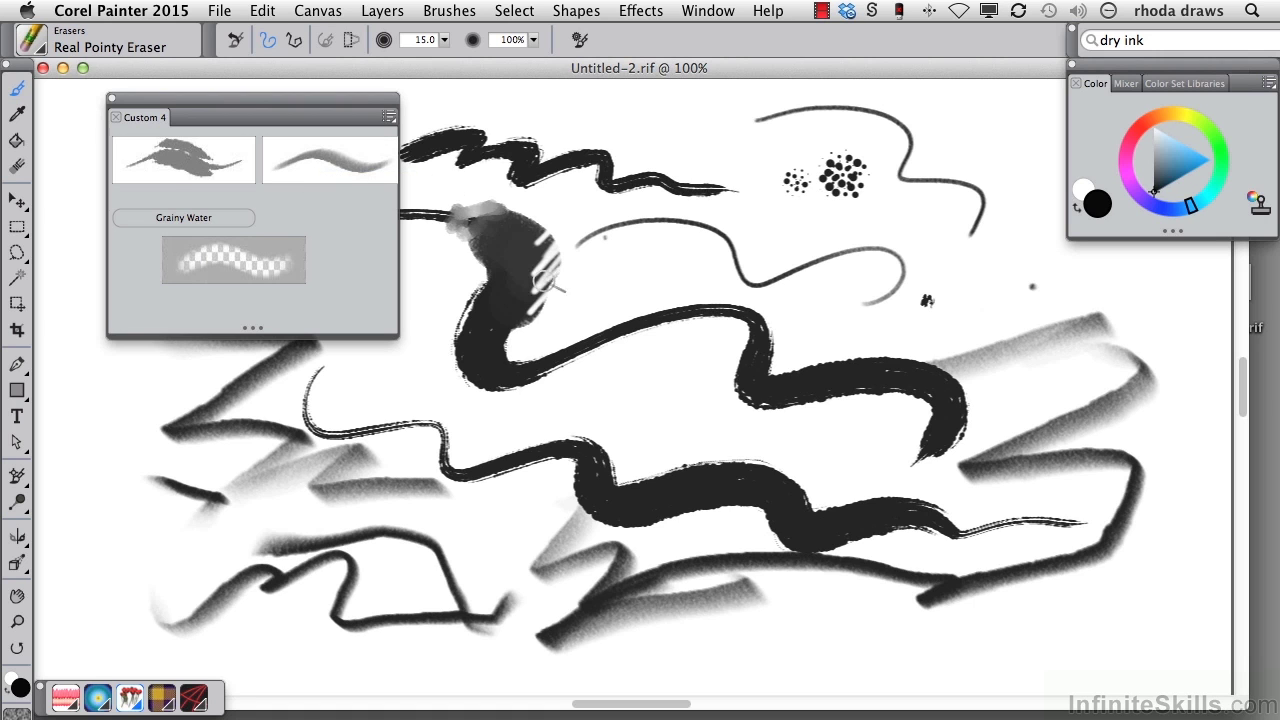
Switch Custom 4 to Small Icons and shrink the palette's width and height to fit them.
click(389, 120)
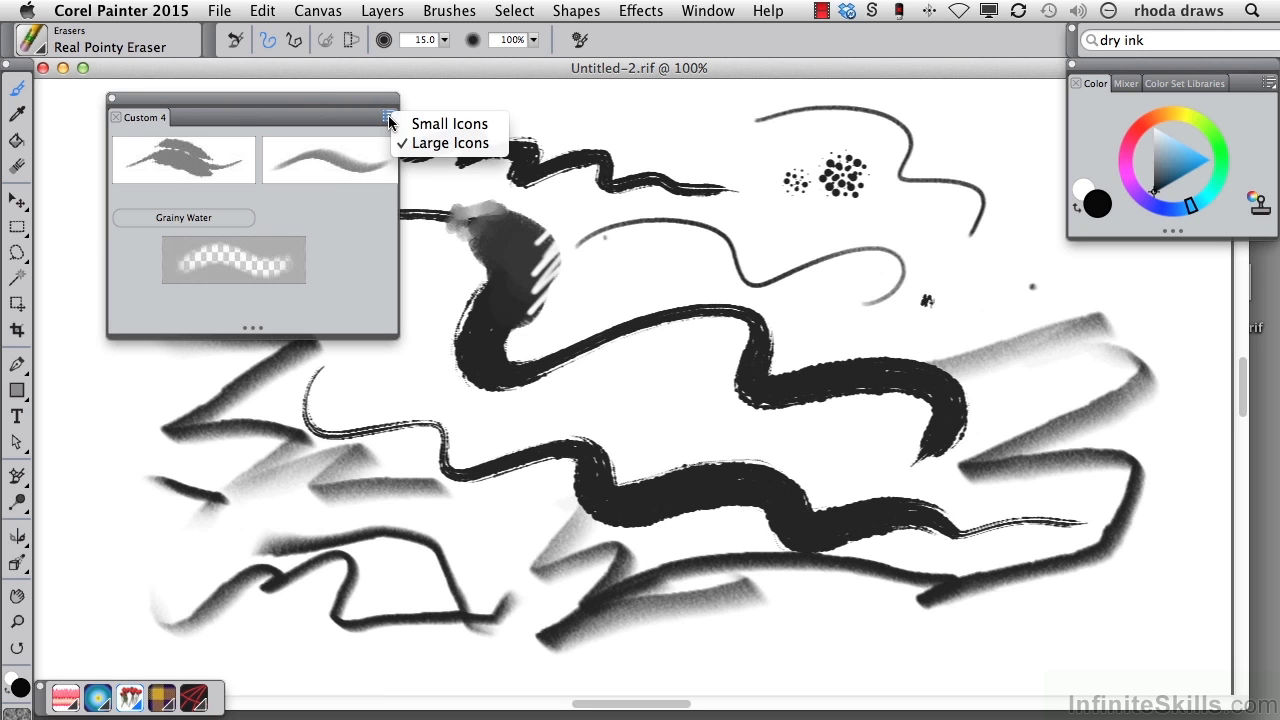
click(449, 123)
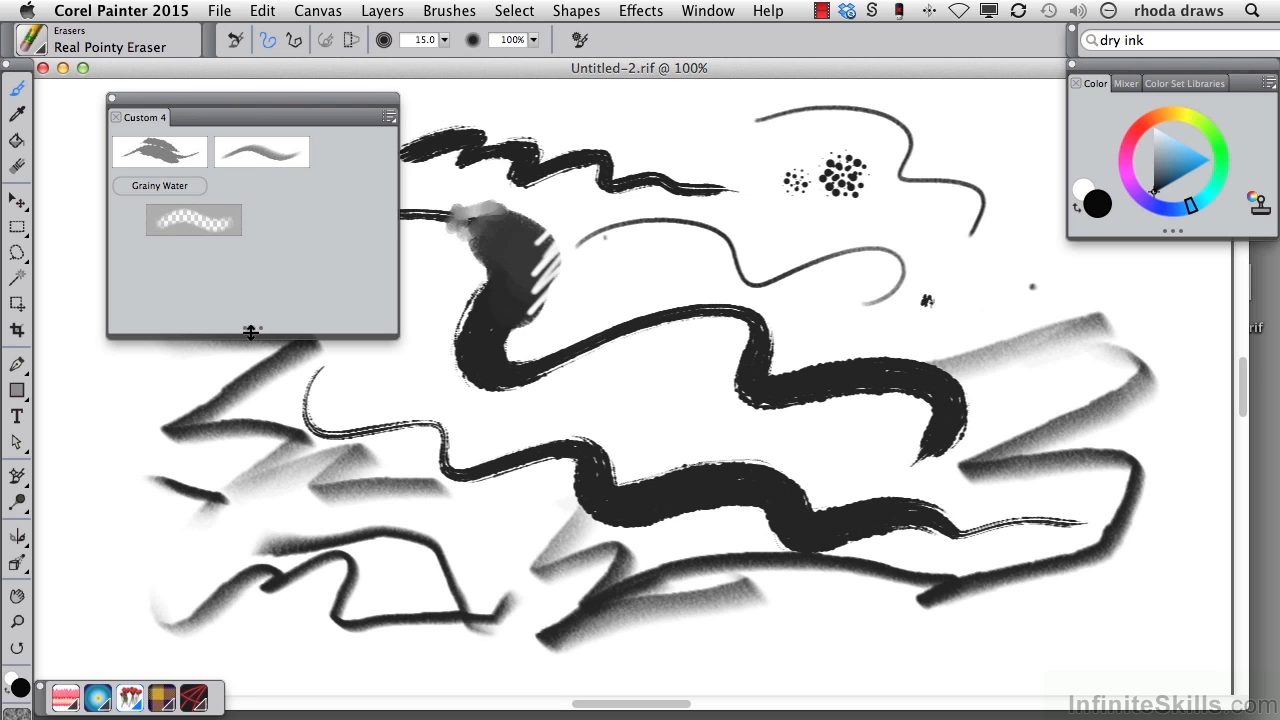
drag(398, 228, 329, 228)
drag(218, 328, 222, 260)
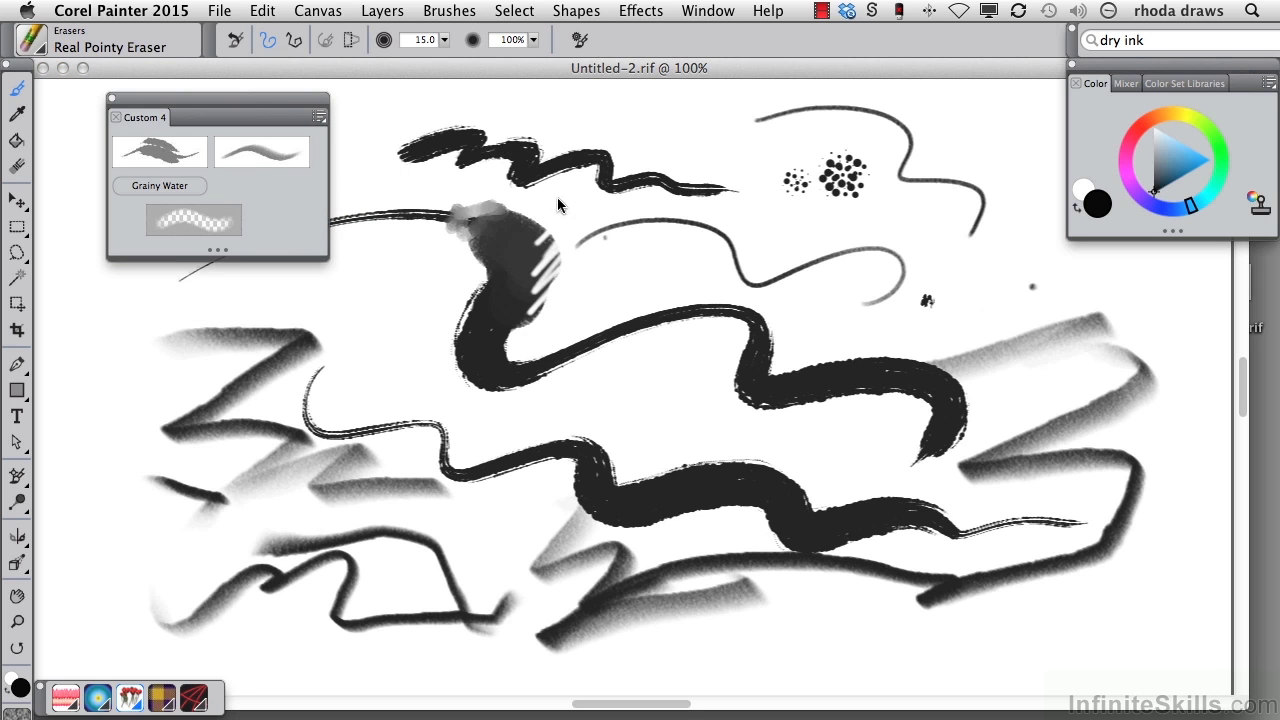
click(95, 13)
mouse_move(105, 66)
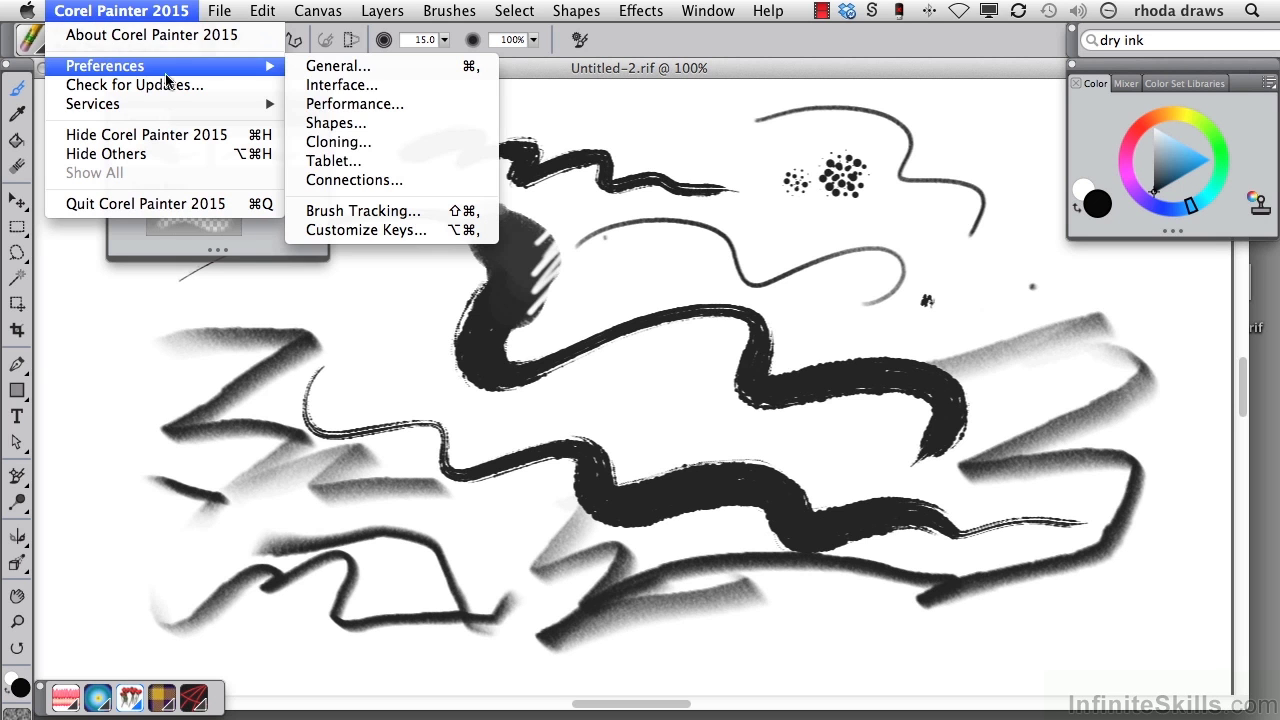
click(366, 86)
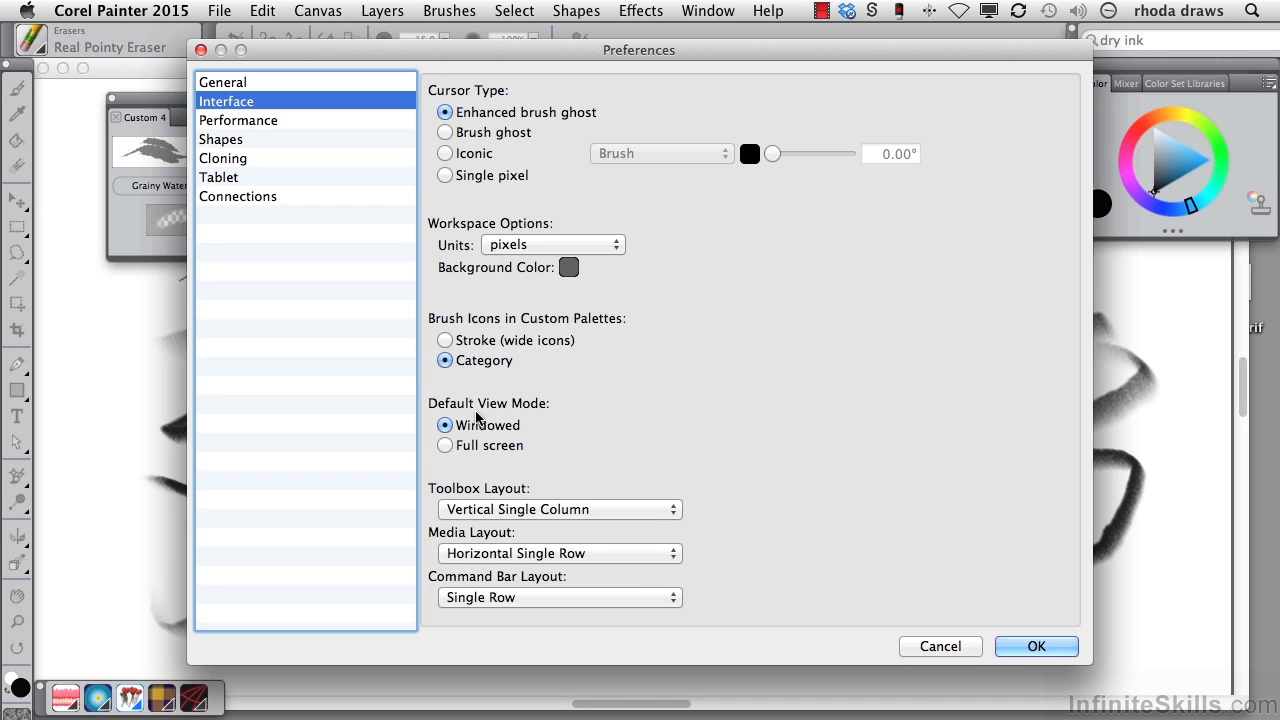
click(1030, 648)
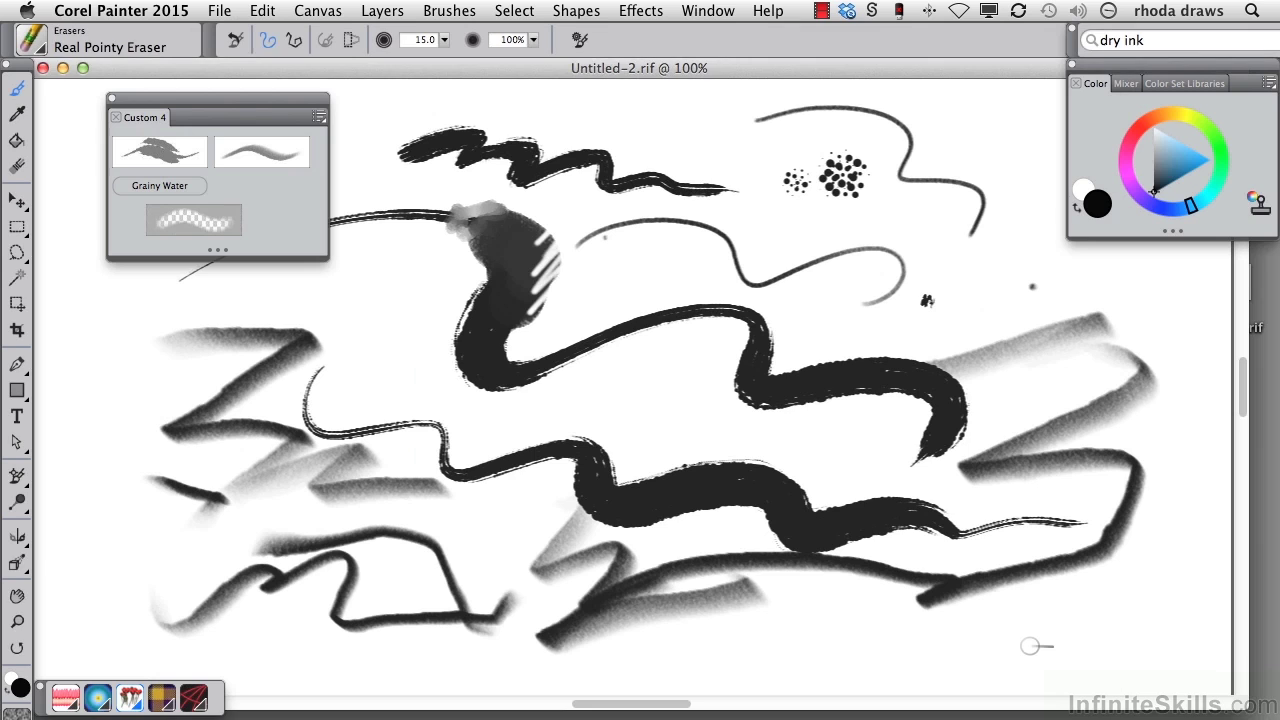
Select Pens > Scratchboard Tool and draw two thin wavy strokes across the middle and upper right.
click(47, 38)
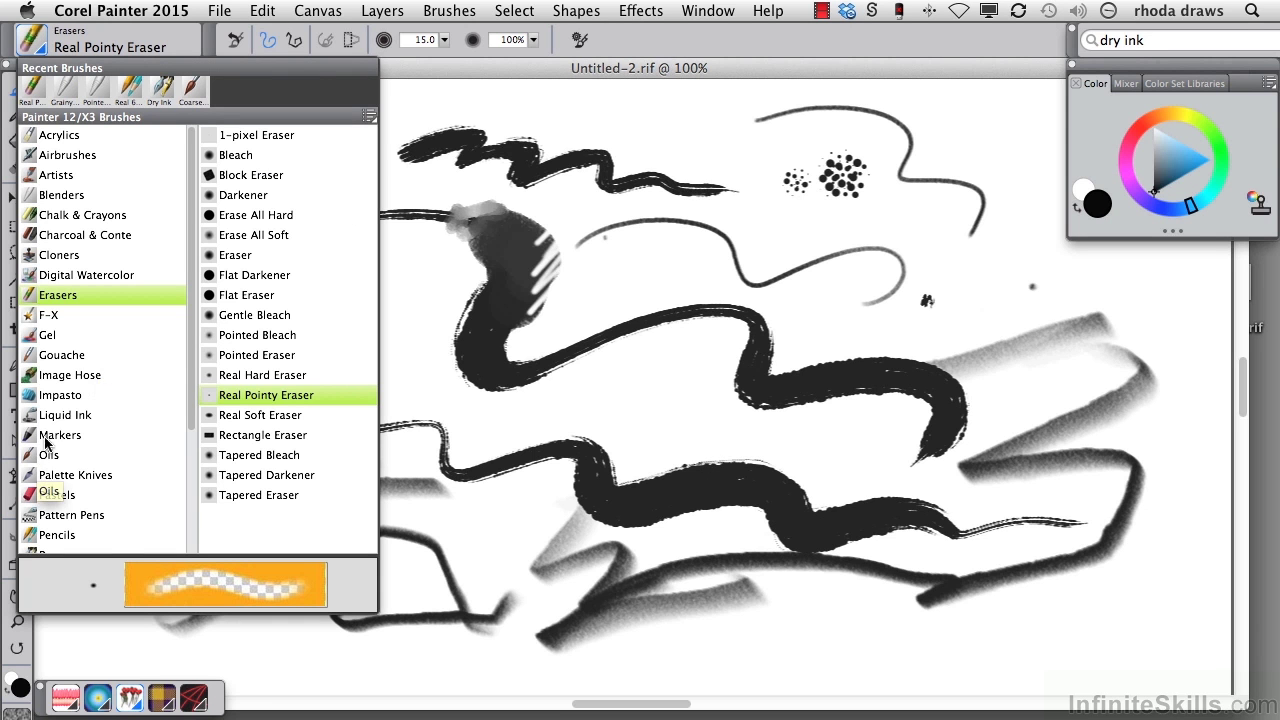
drag(191, 417, 190, 522)
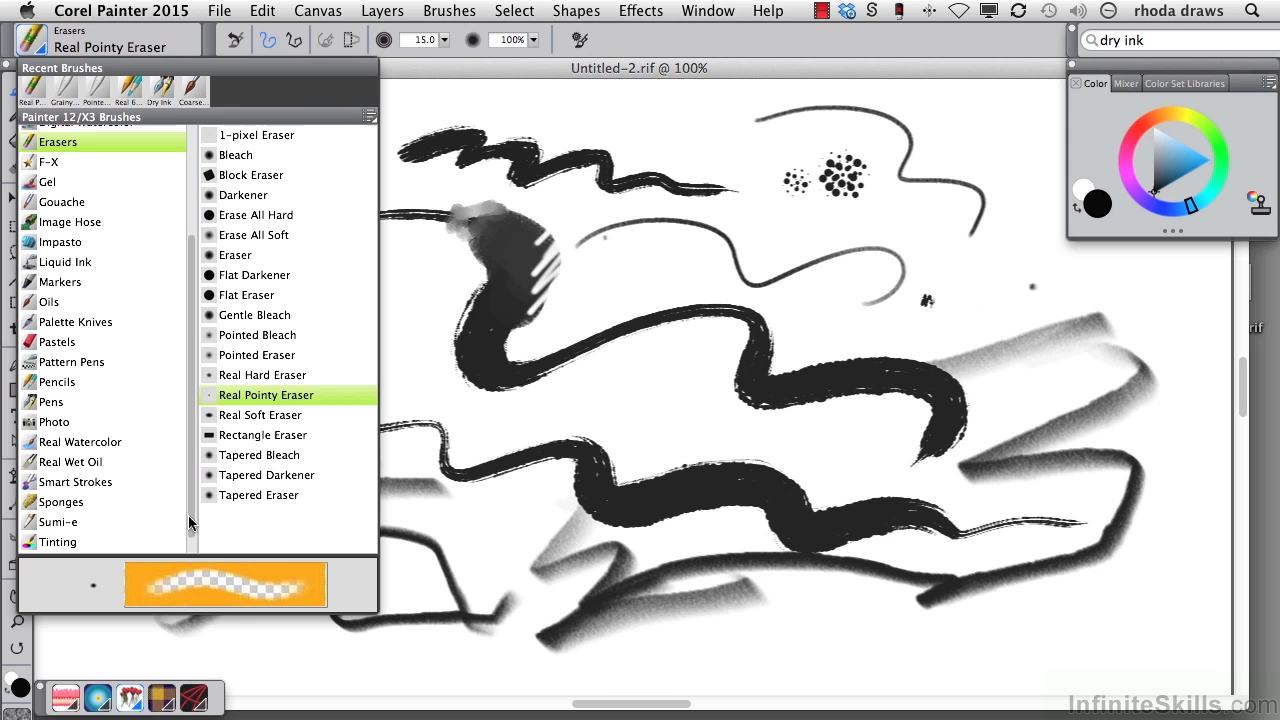
click(47, 403)
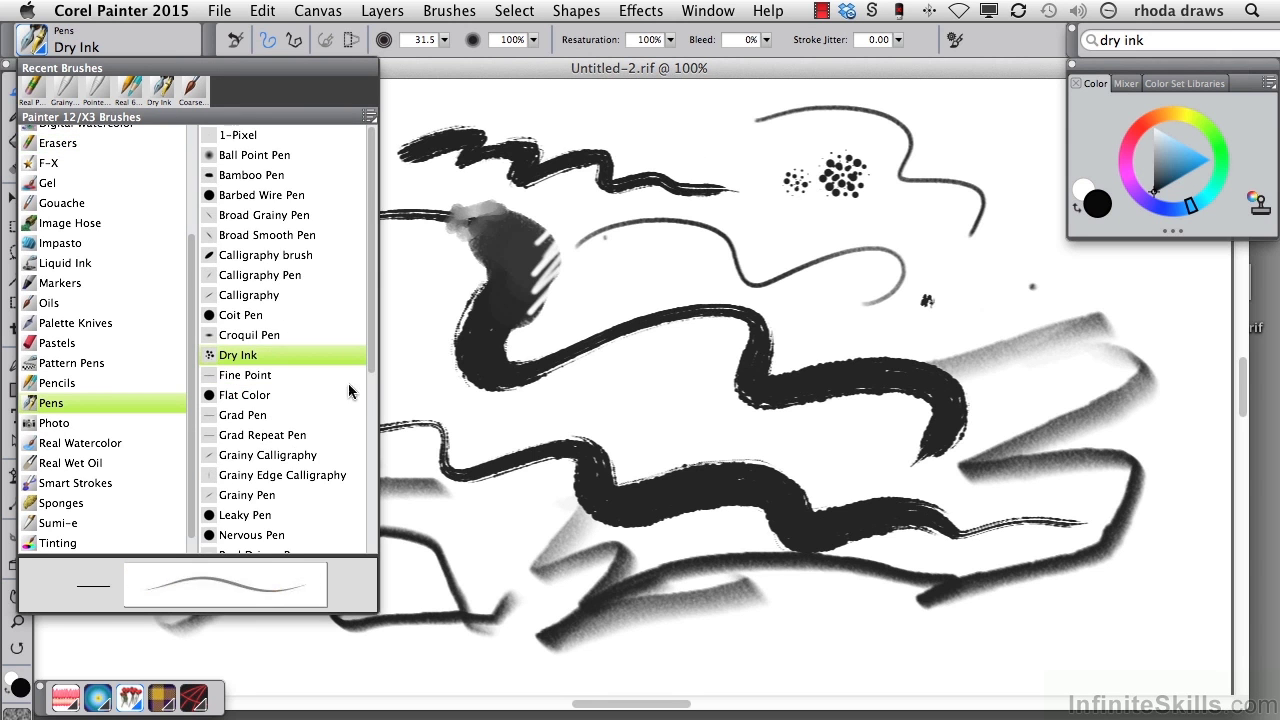
drag(370, 362, 370, 506)
click(265, 425)
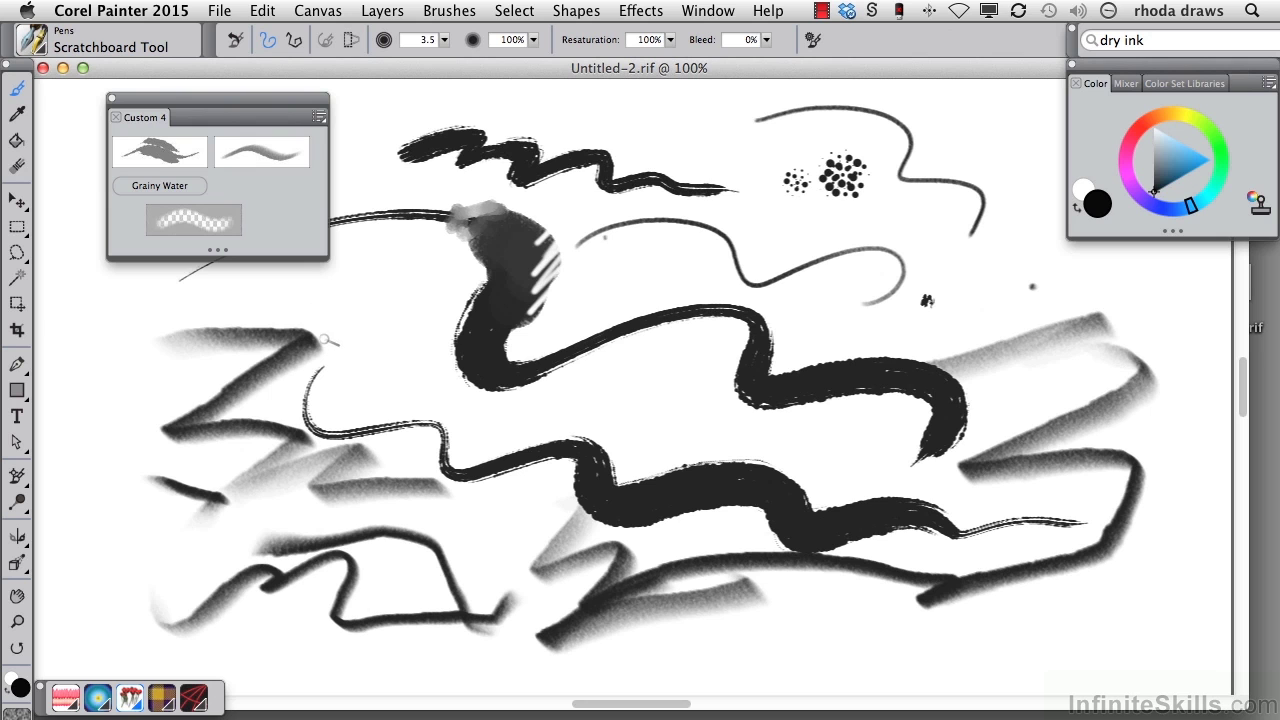
mouse_move(323, 340)
mouse_down()
mouse_move(362, 322)
mouse_move(385, 382)
mouse_move(467, 391)
mouse_move(490, 420)
mouse_move(671, 411)
mouse_move(770, 442)
mouse_up()
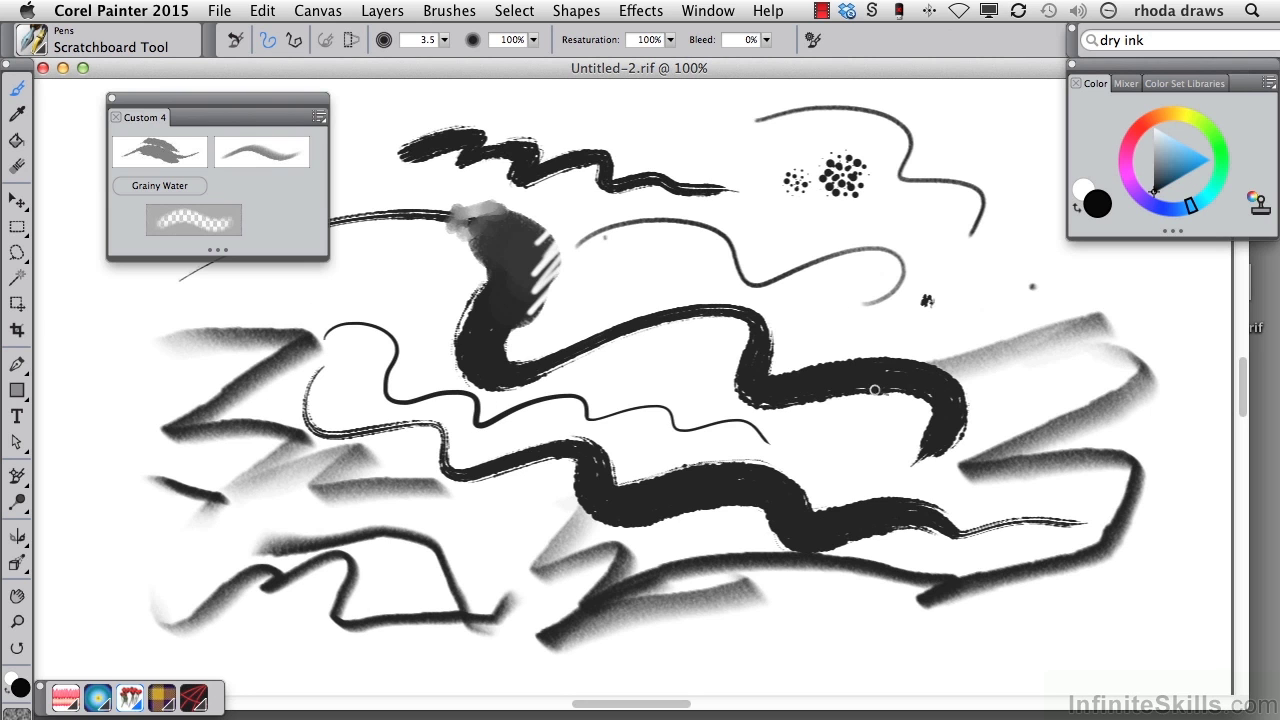
mouse_move(655, 122)
mouse_down()
mouse_move(810, 265)
mouse_move(975, 318)
mouse_move(990, 340)
mouse_up()
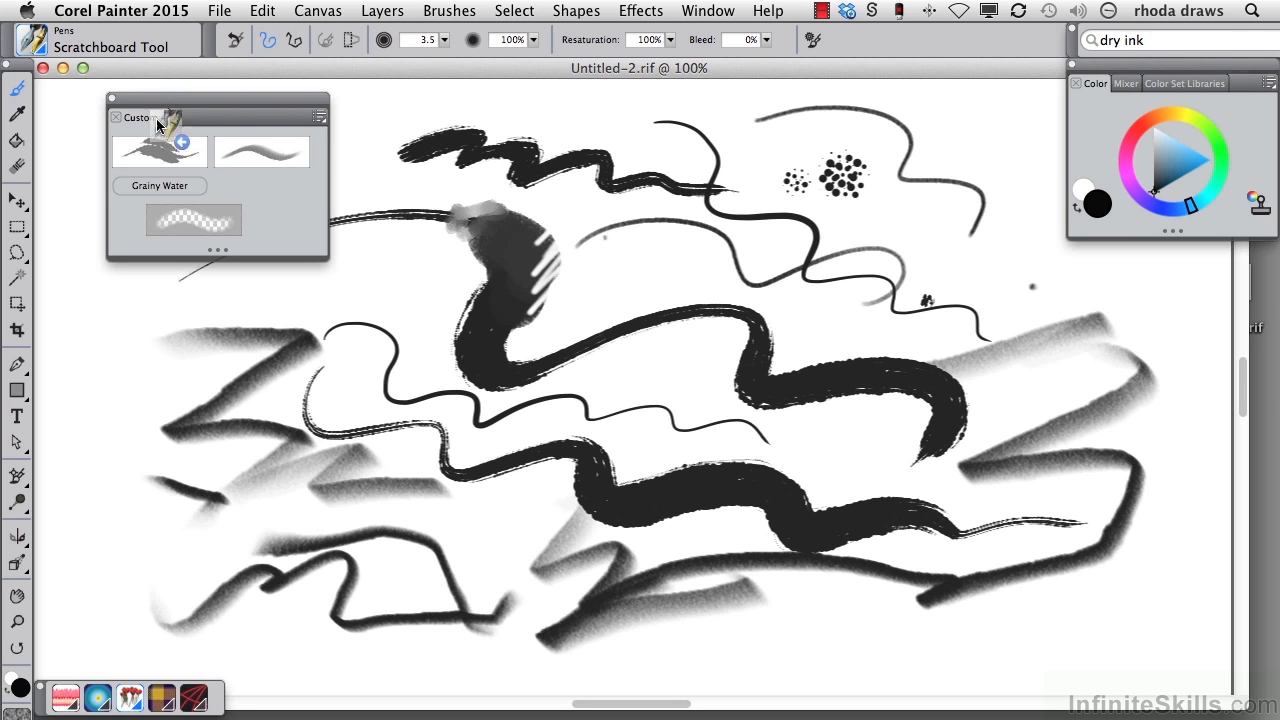
Add Scratchboard Tool to Custom 4, then remove Dry Ink and drag it back in as an icon.
drag(279, 208, 283, 211)
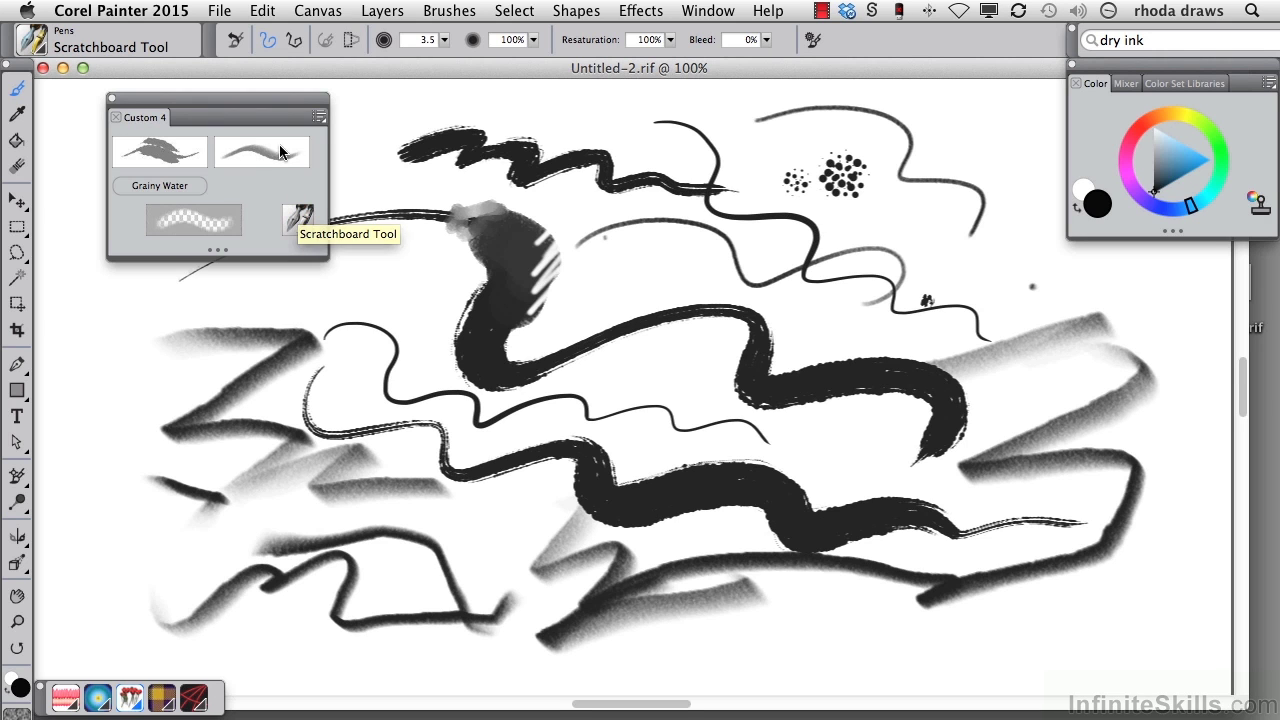
click(155, 155)
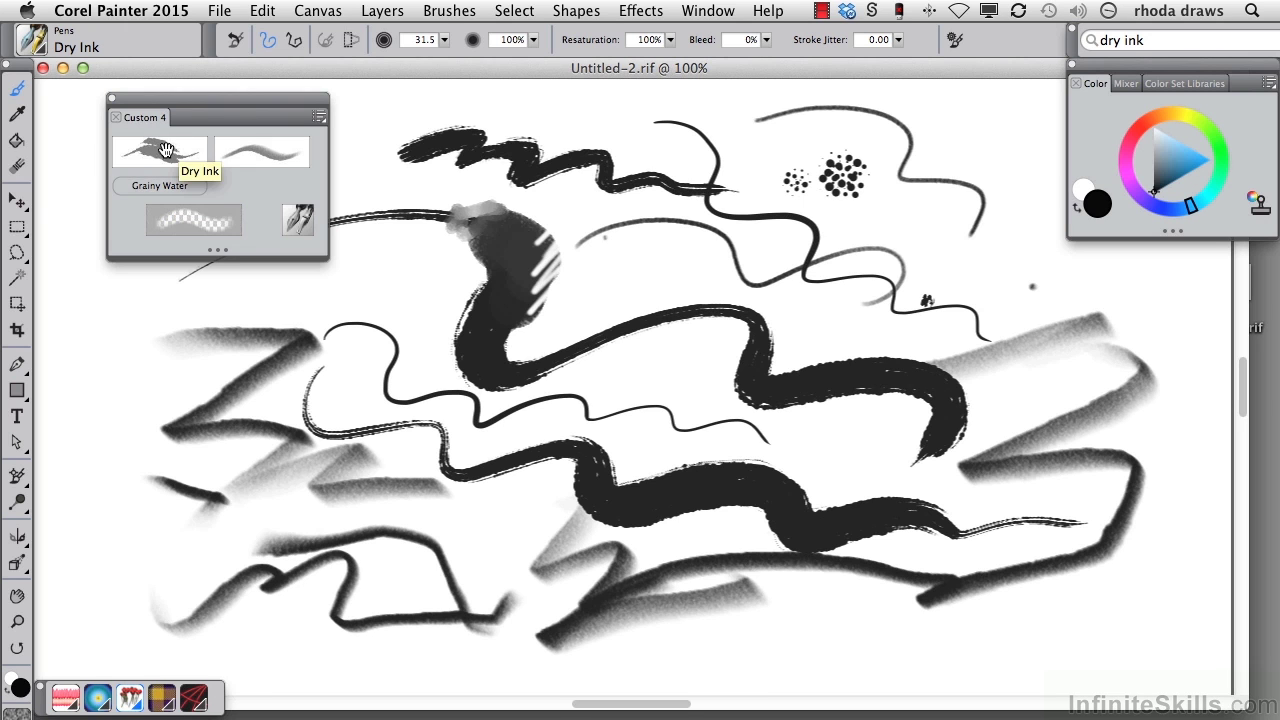
mouse_move(165, 152)
mouse_down()
mouse_move(100, 166)
mouse_move(78, 326)
mouse_move(95, 338)
mouse_move(94, 322)
mouse_up()
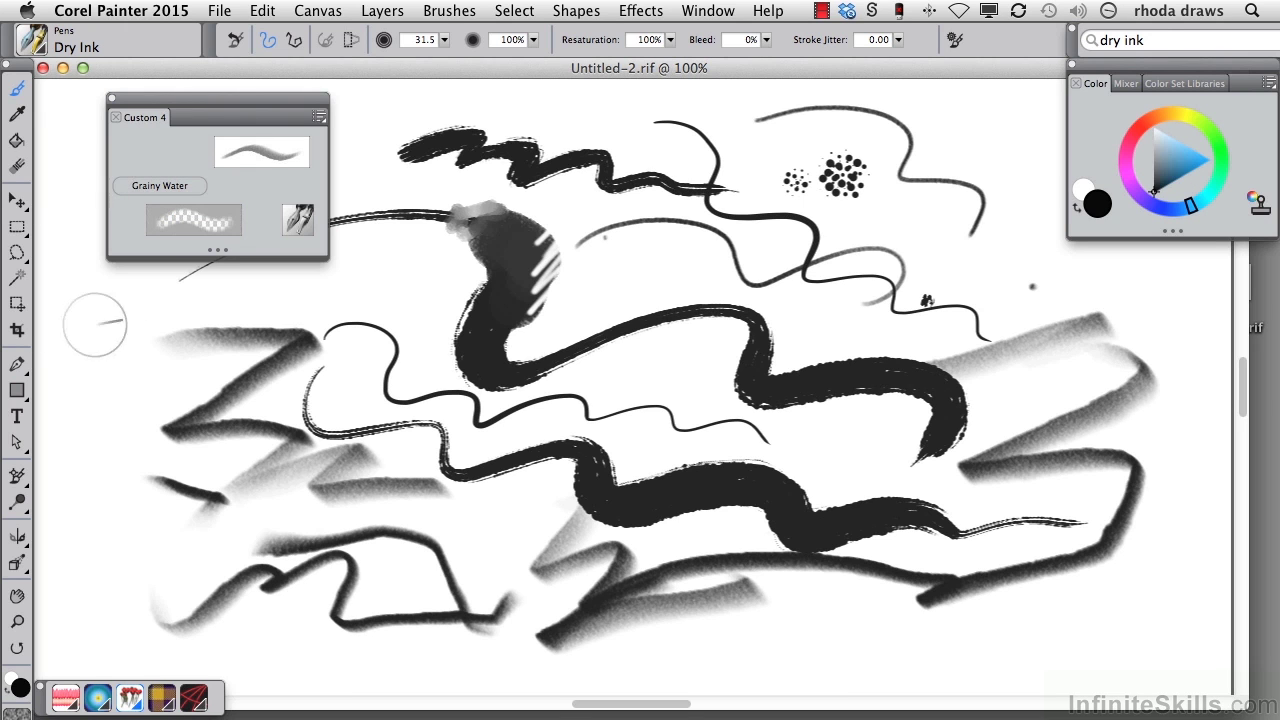
drag(32, 40, 162, 151)
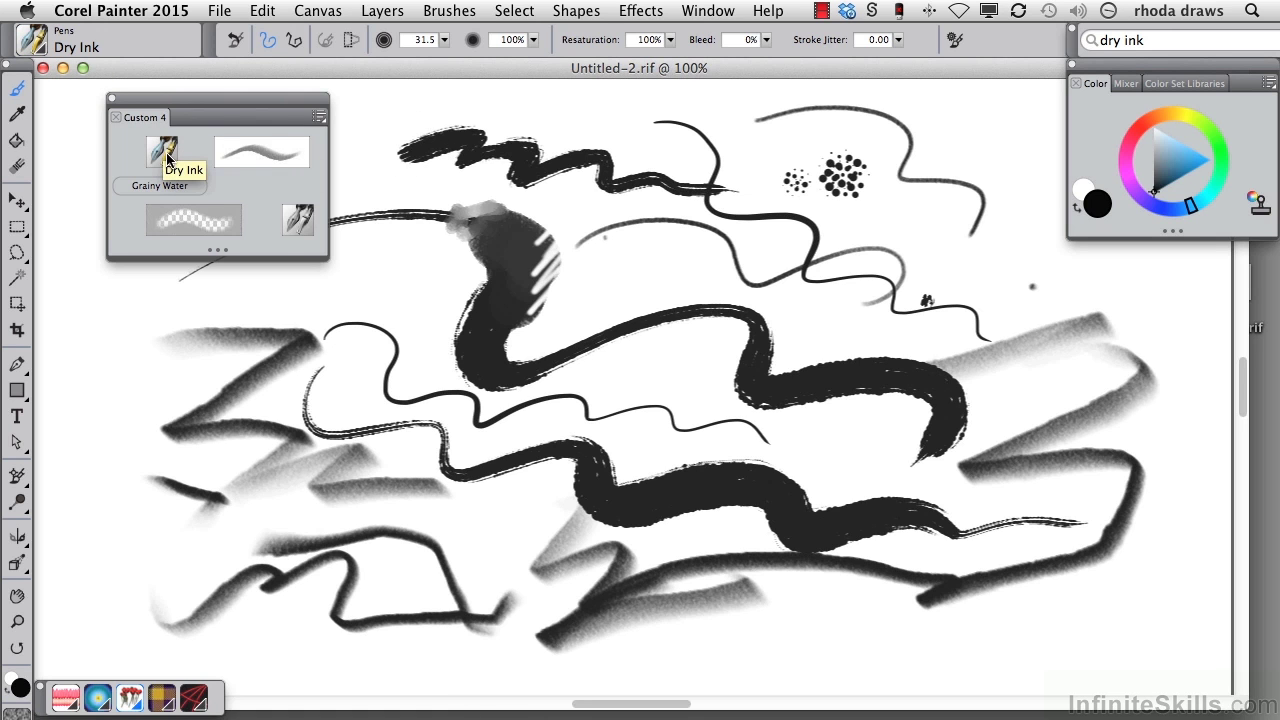
Switch the Scratchboard Tool to Text View and place it beside Grainy Water in Custom 4.
right_click(299, 228)
click(338, 329)
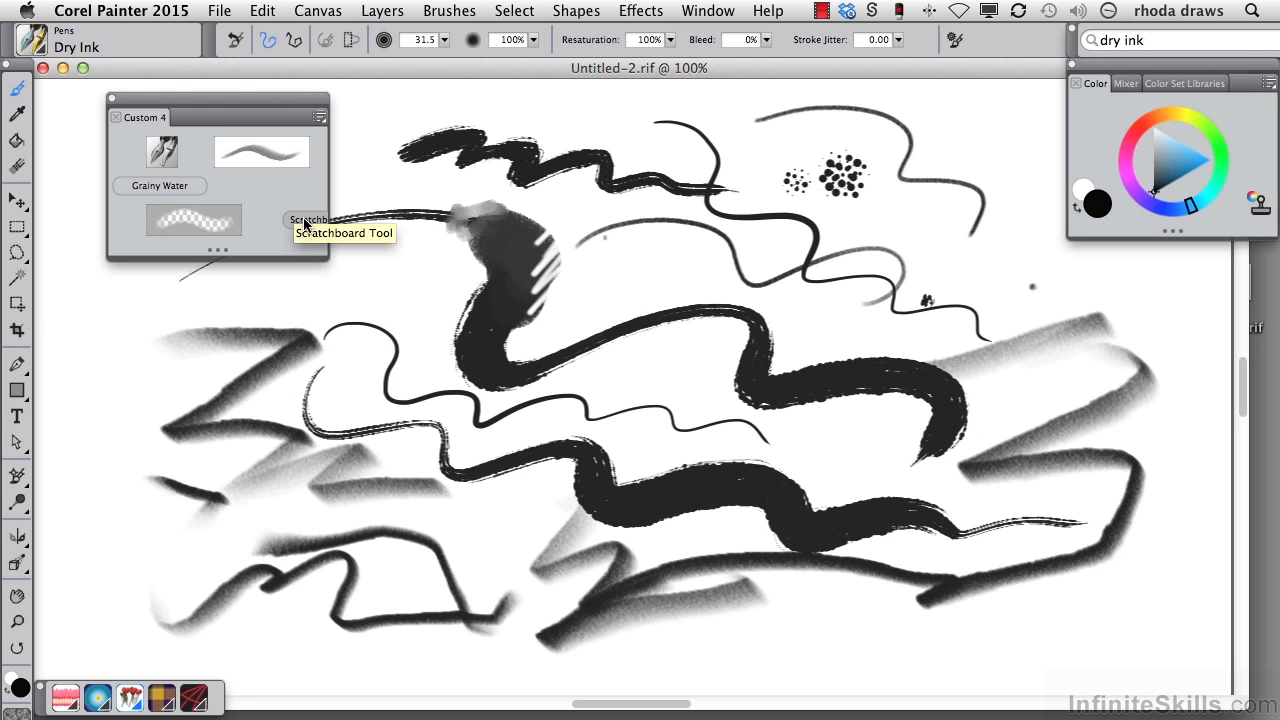
drag(300, 222, 283, 190)
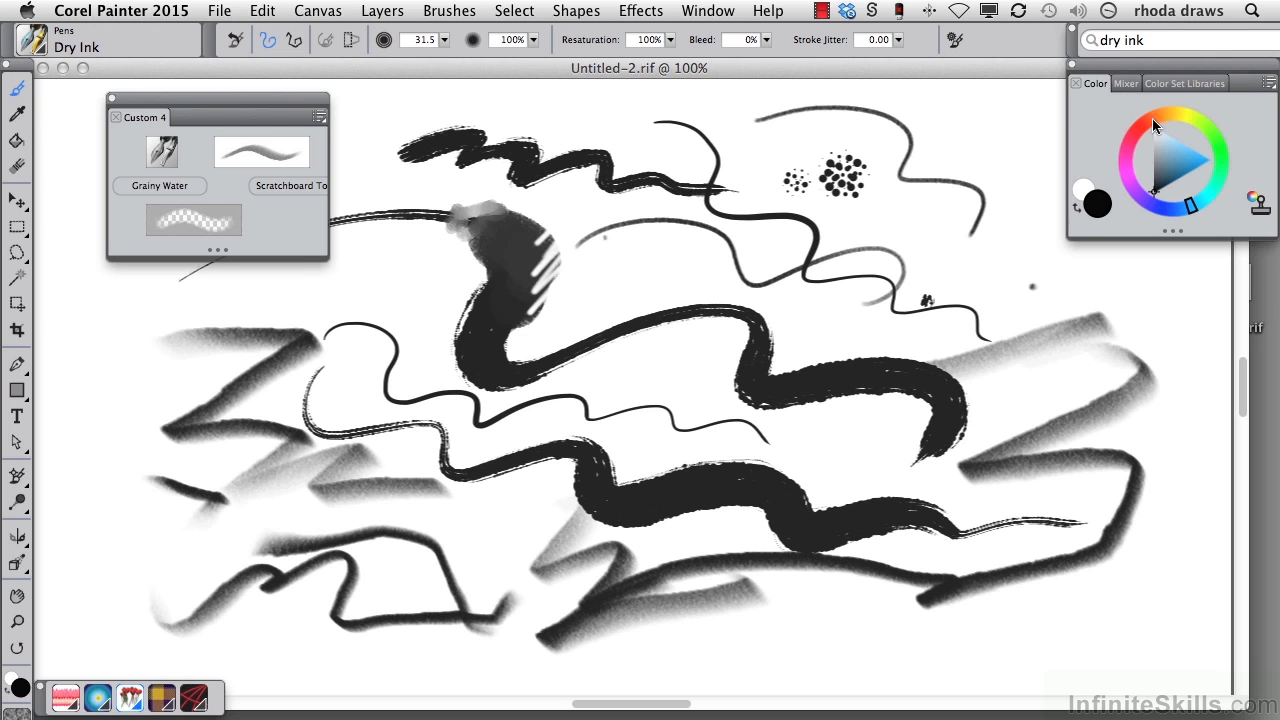
Paint a pink squiggle at the canvas's left.
click(1131, 136)
mouse_move(92, 320)
mouse_down()
mouse_move(121, 357)
mouse_move(104, 438)
mouse_up()
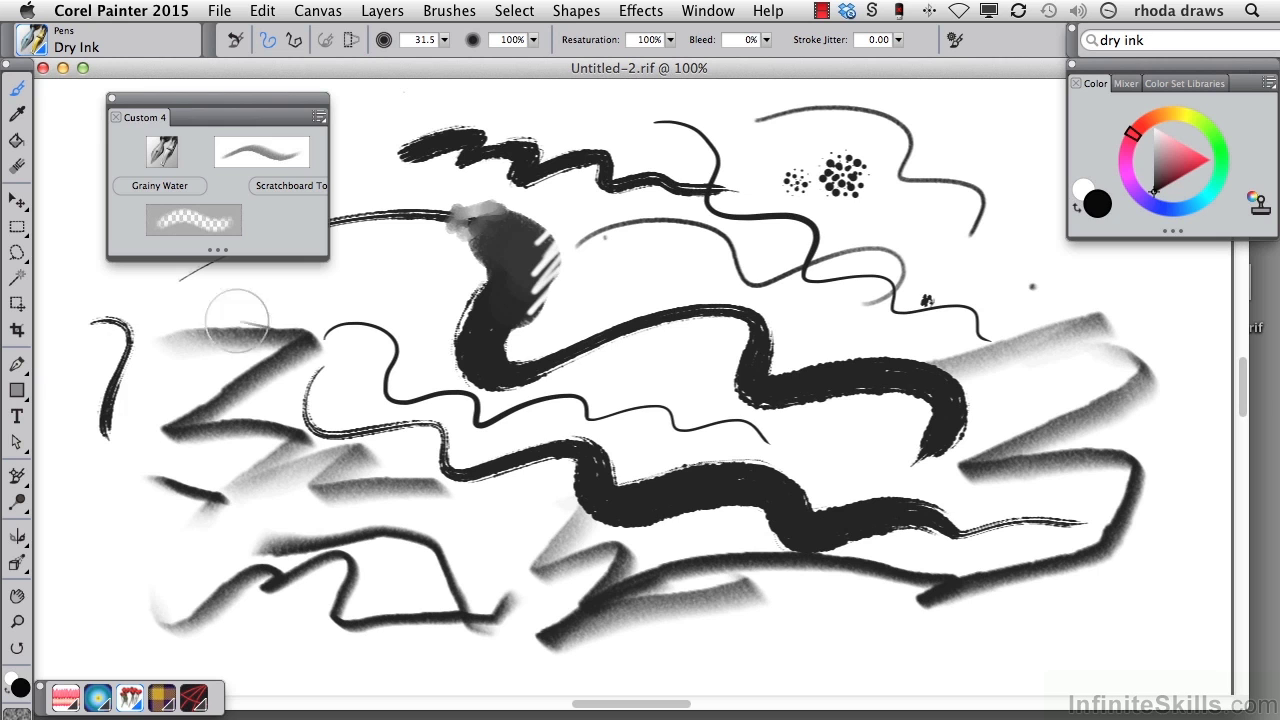
click(1184, 157)
drag(104, 482, 98, 565)
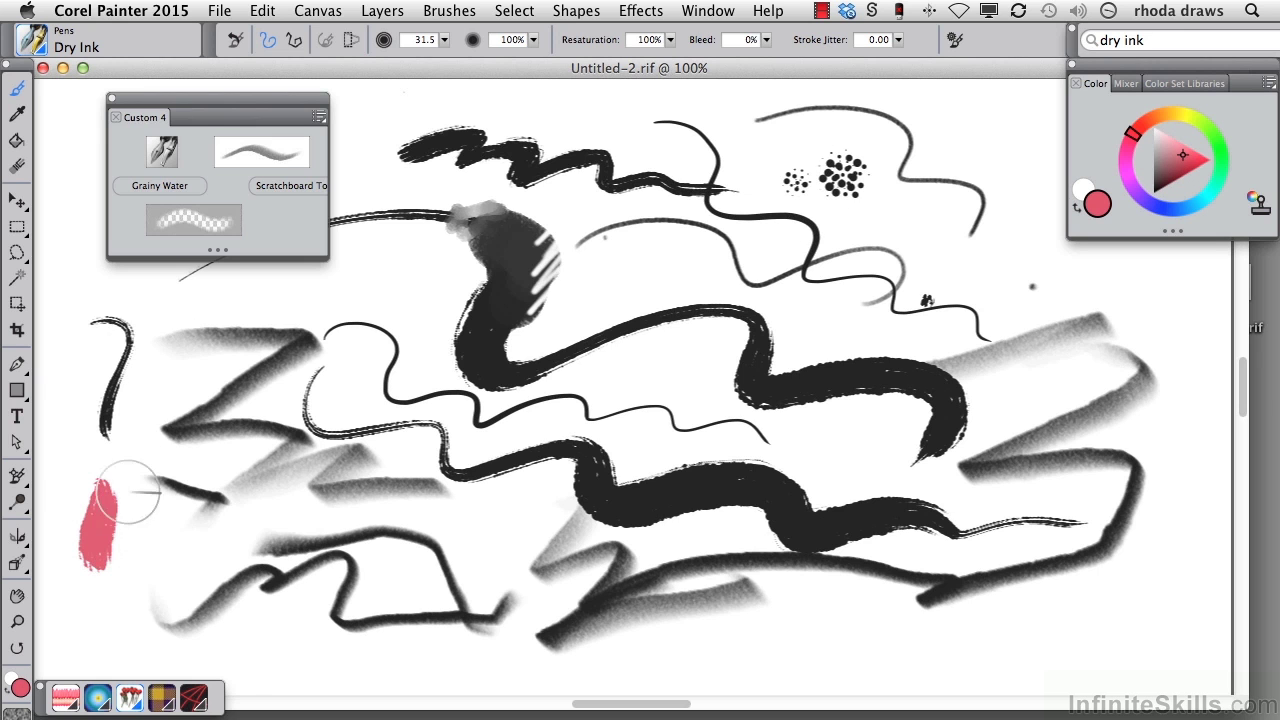
drag(146, 516, 150, 570)
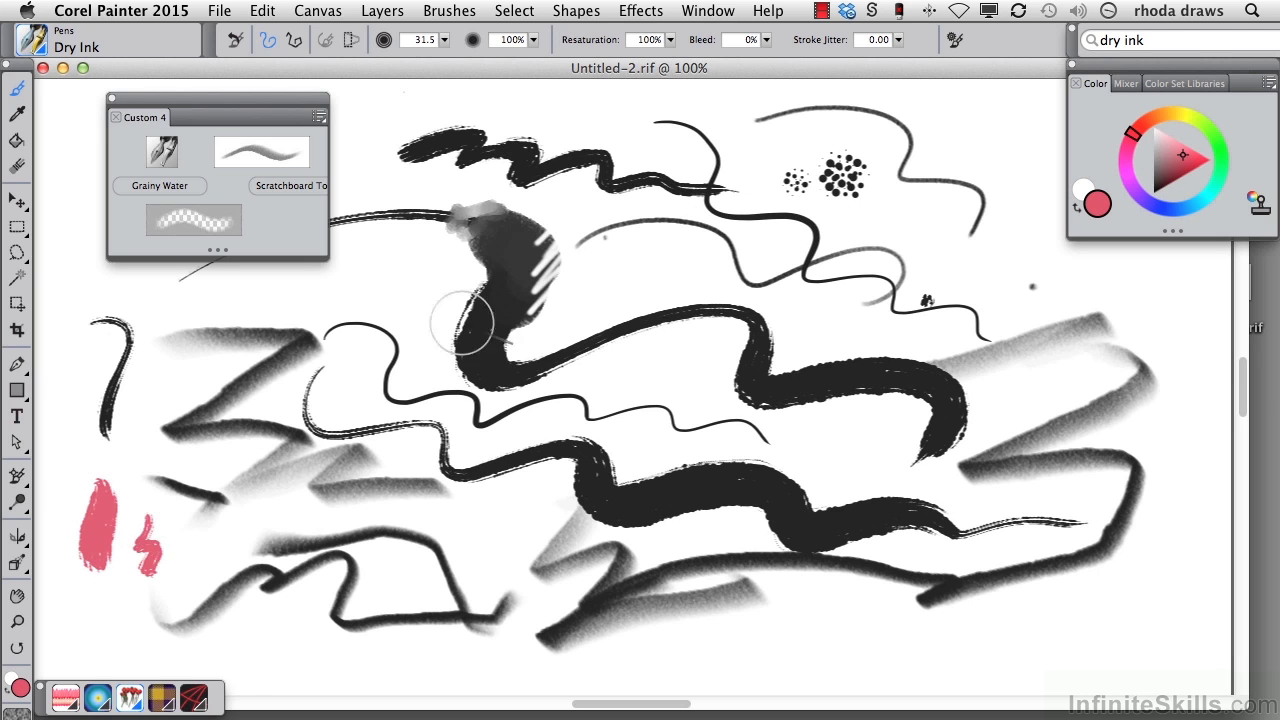
Capture the marquee-selected pink squiggle as Dry Ink's custom icon and widen the Custom 4 palette.
click(17, 226)
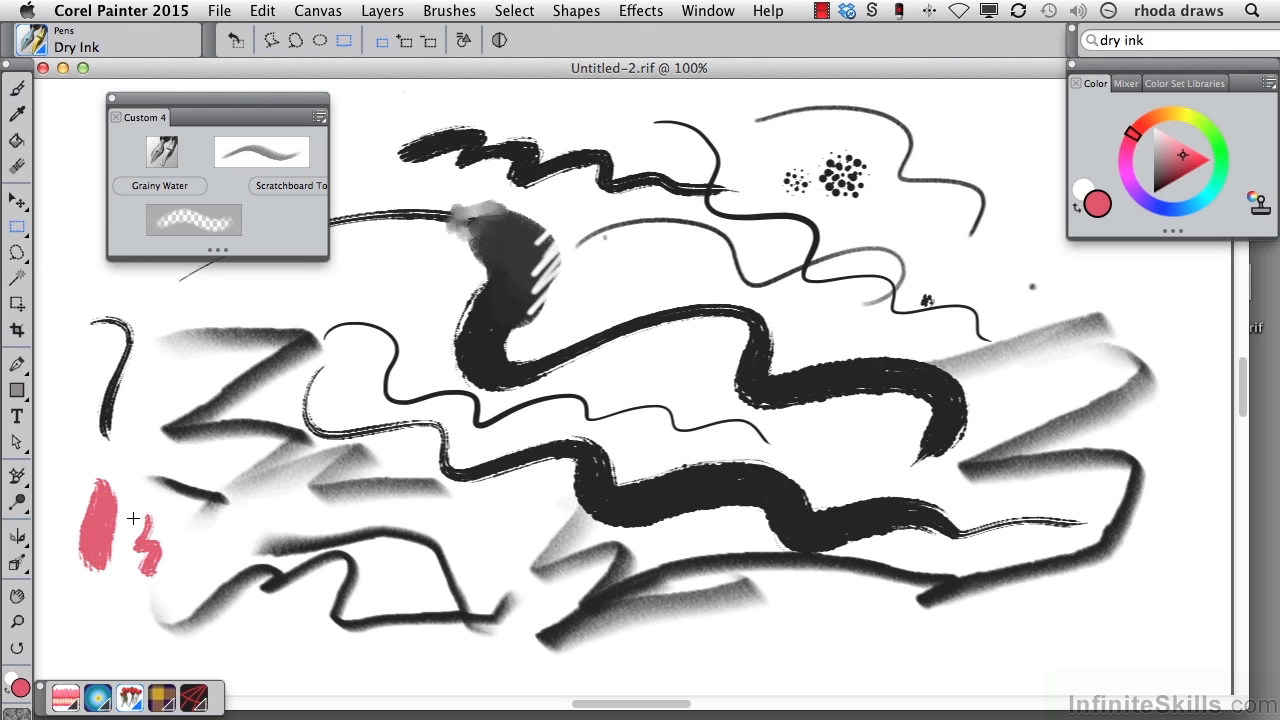
drag(126, 516, 172, 577)
right_click(161, 156)
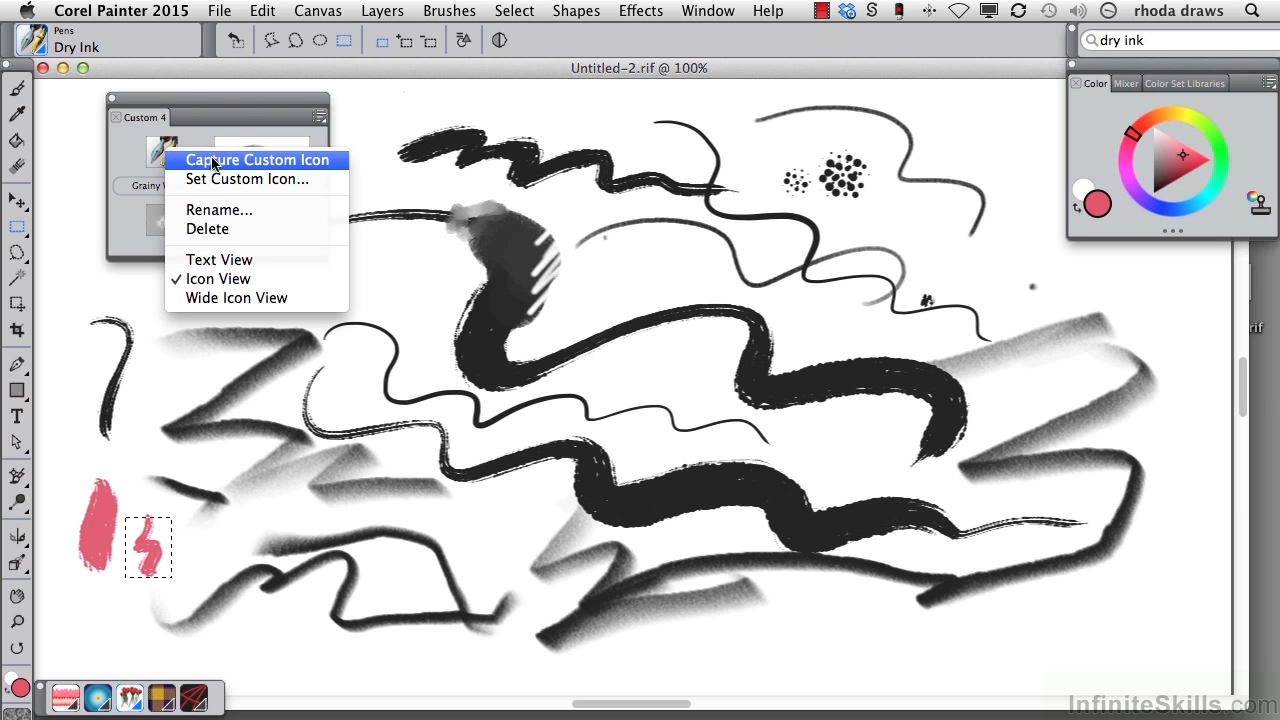
click(252, 162)
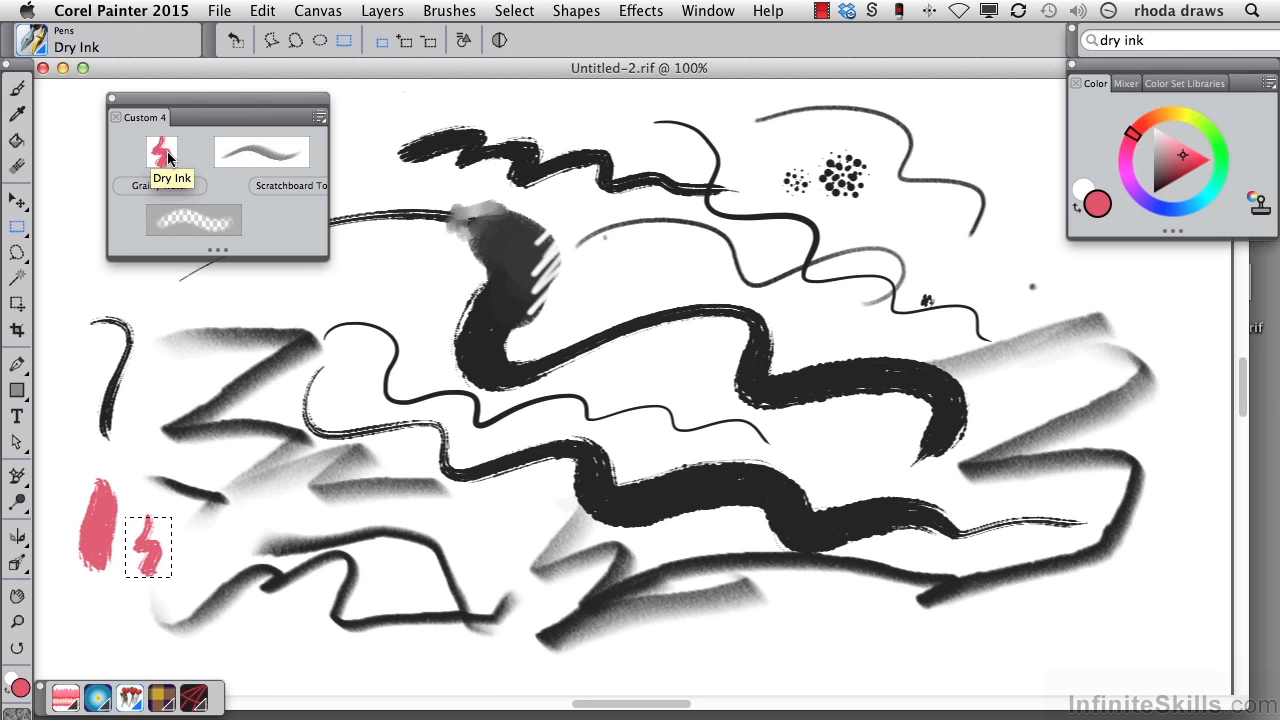
drag(327, 197, 362, 183)
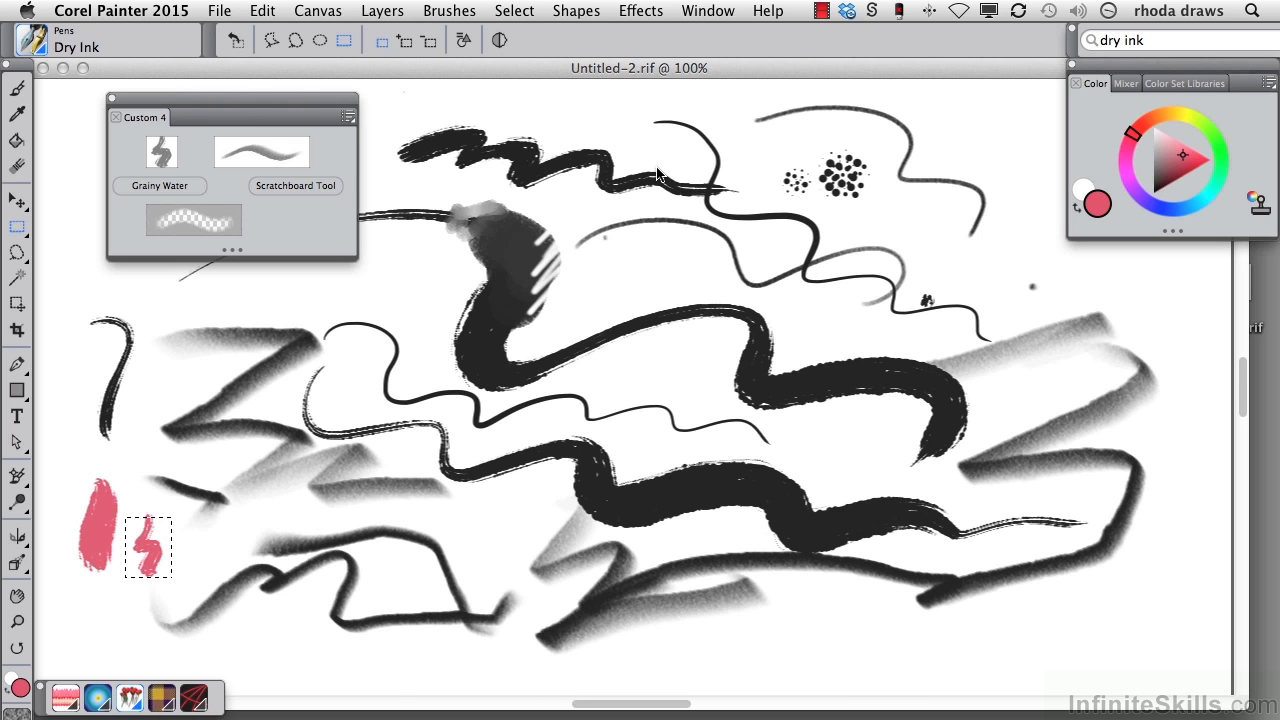
In the Custom Palette Organizer, rename Custom 4 to 'drawing'.
click(708, 11)
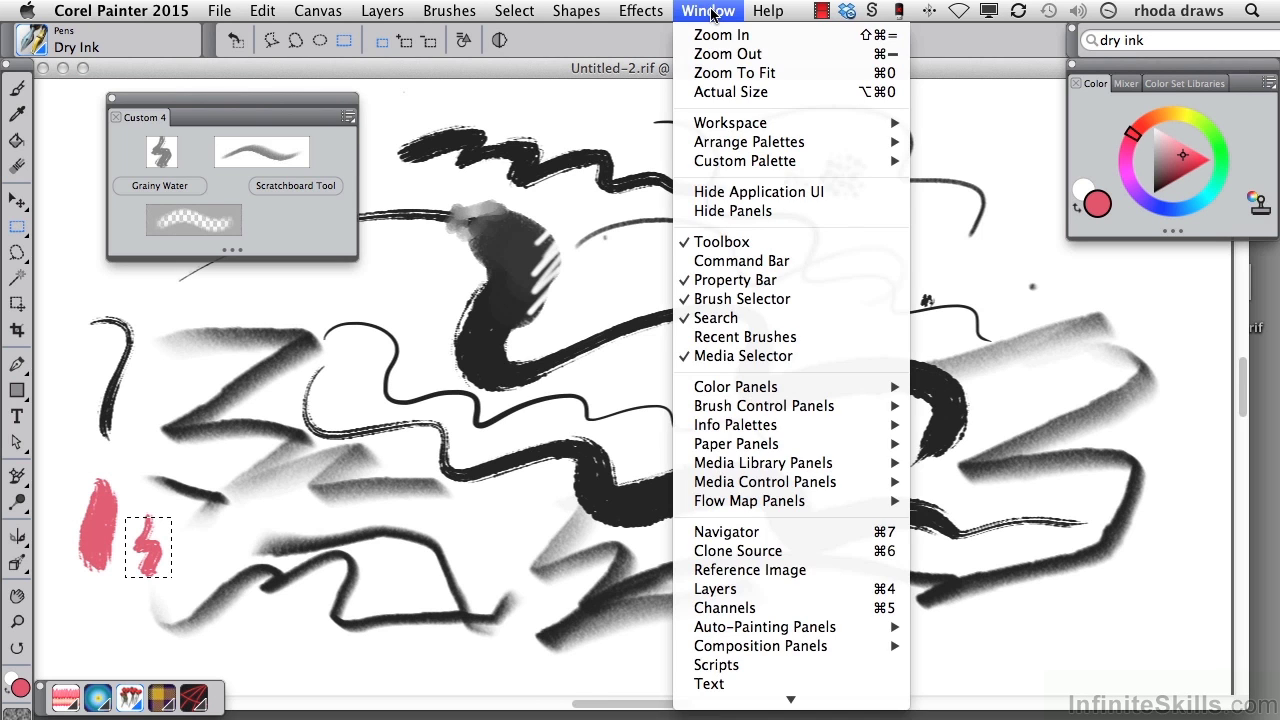
mouse_move(757, 163)
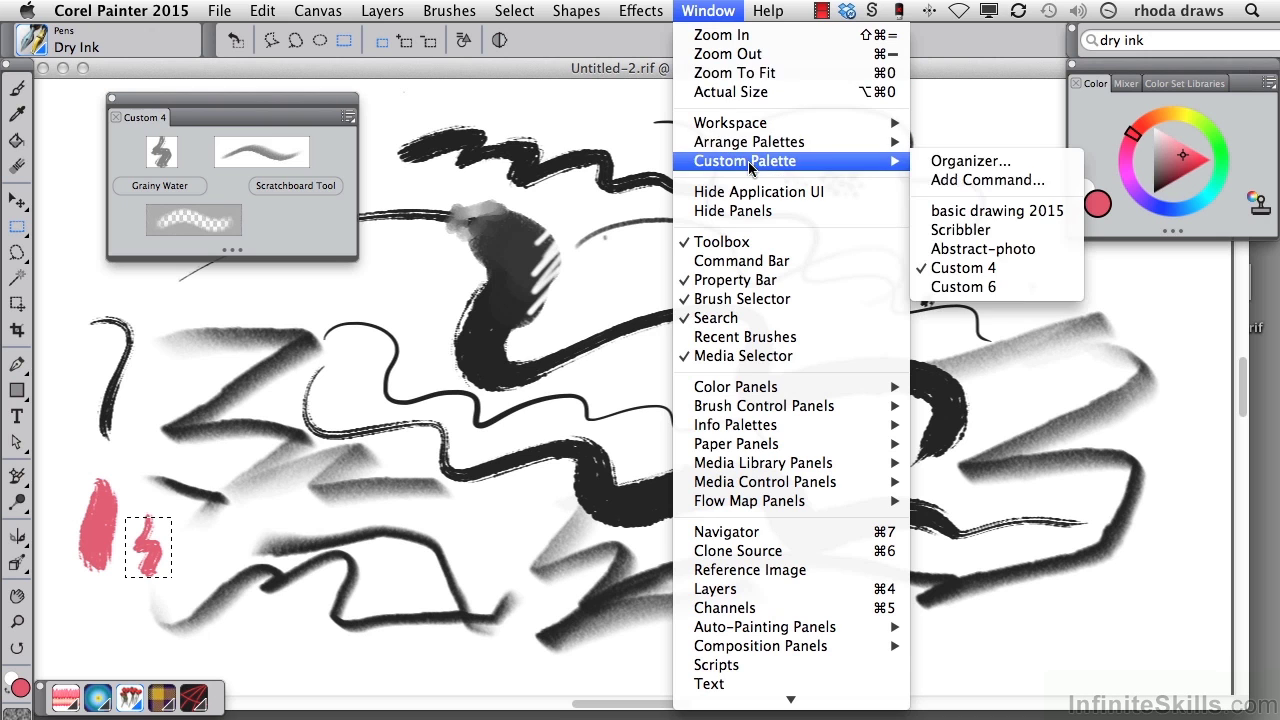
click(968, 163)
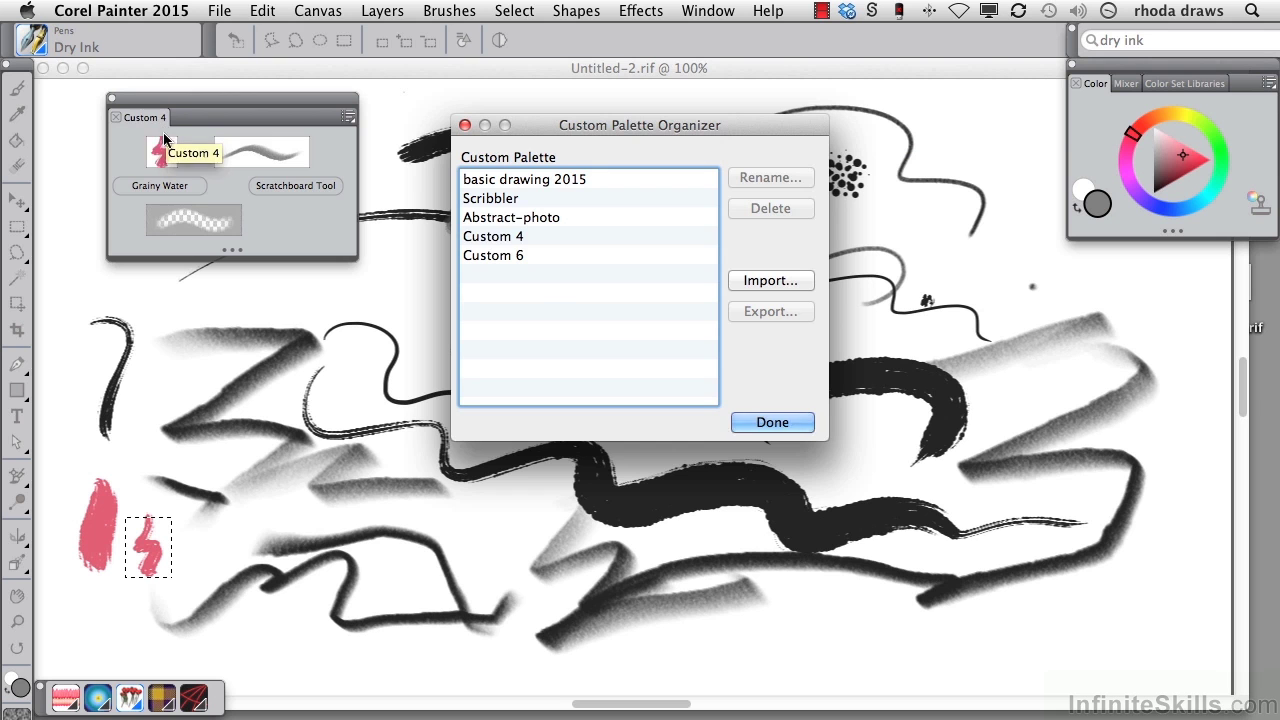
click(505, 236)
click(781, 178)
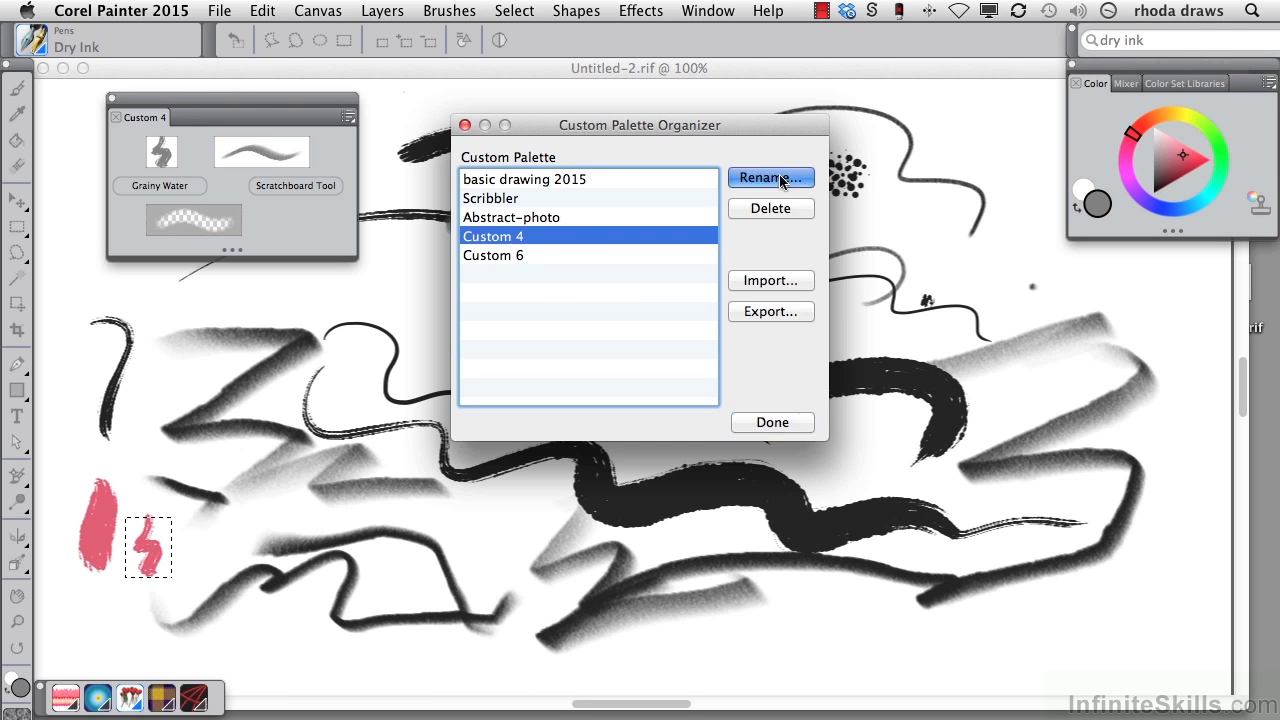
text(draw)
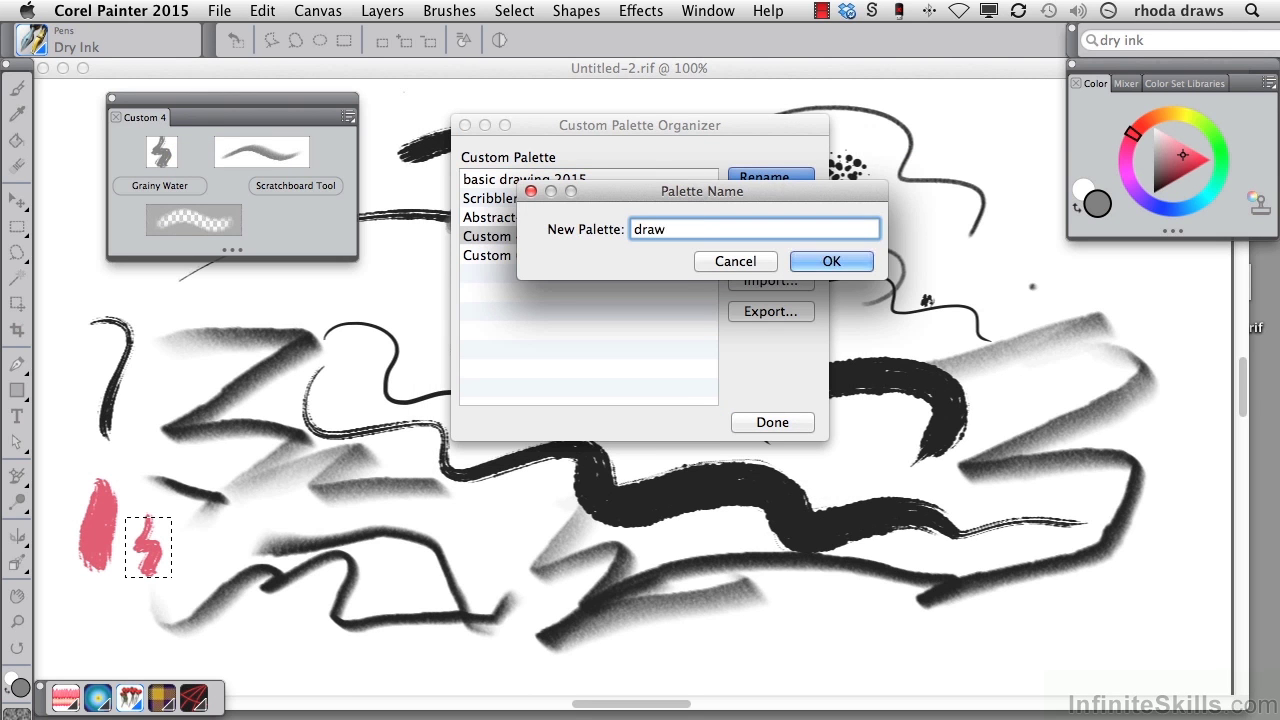
text(ing)
click(830, 260)
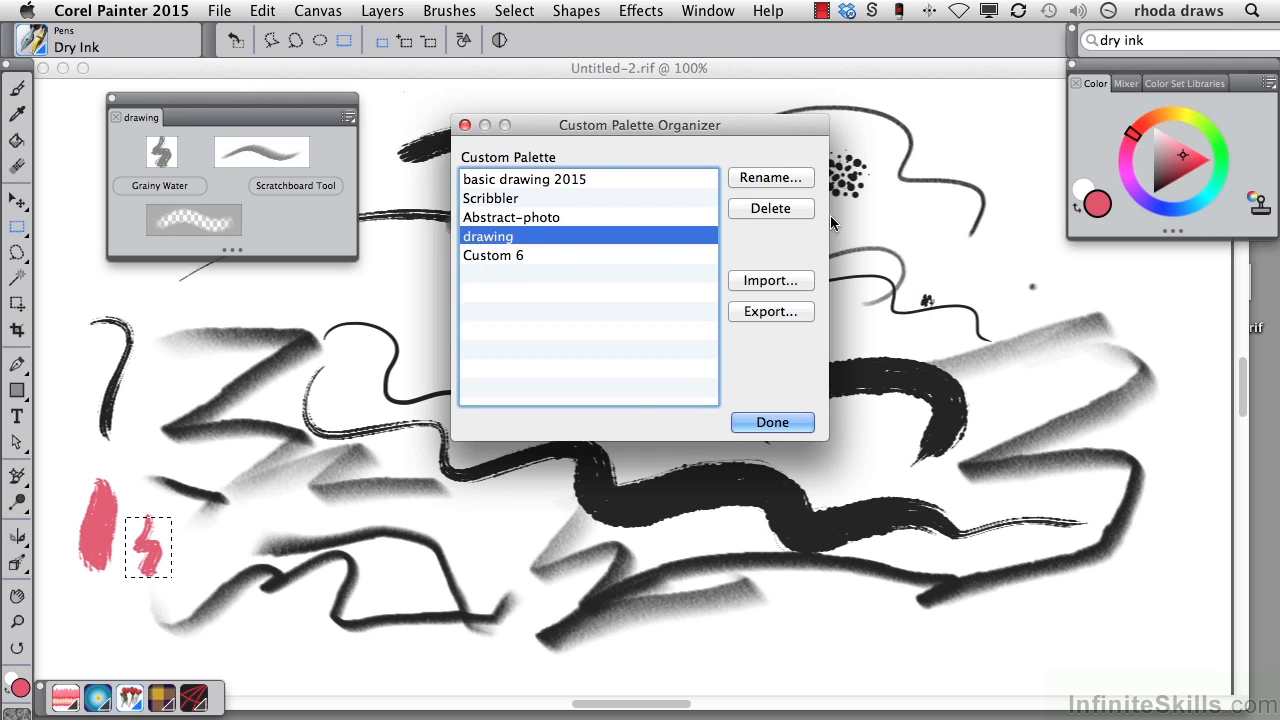
Delete the Custom 6 palette and reselect the drawing palette.
click(489, 257)
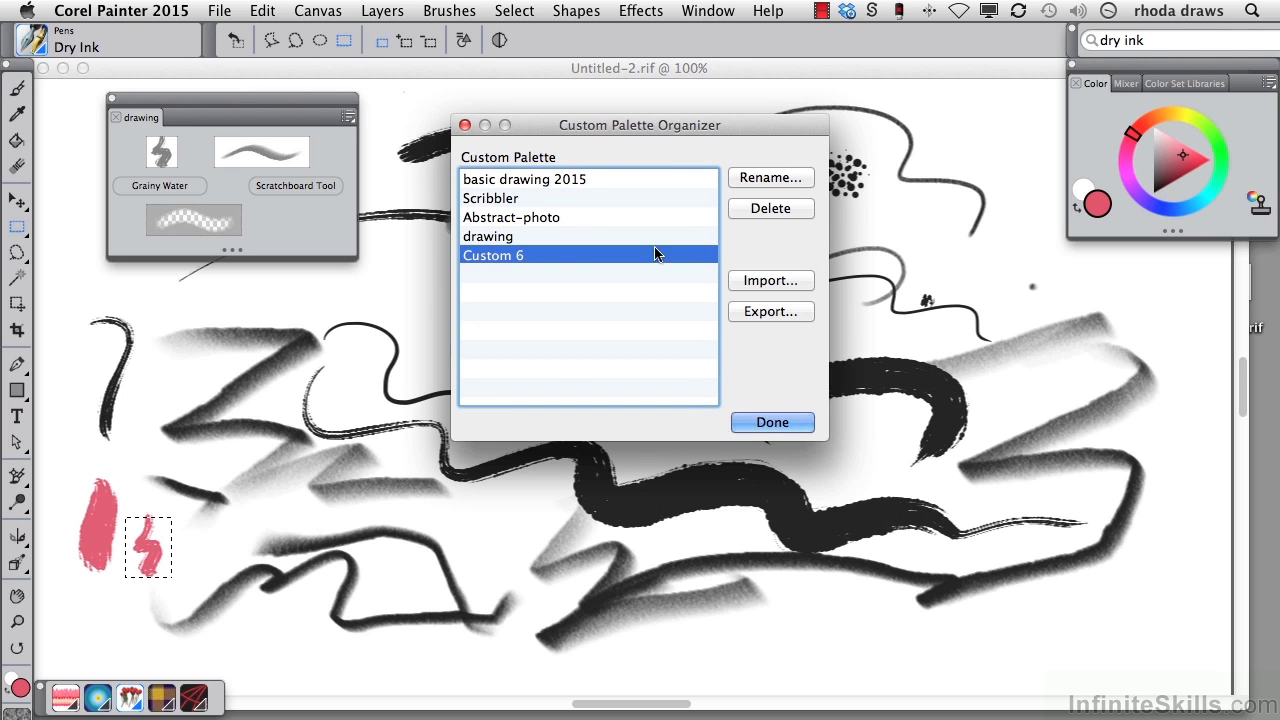
click(770, 208)
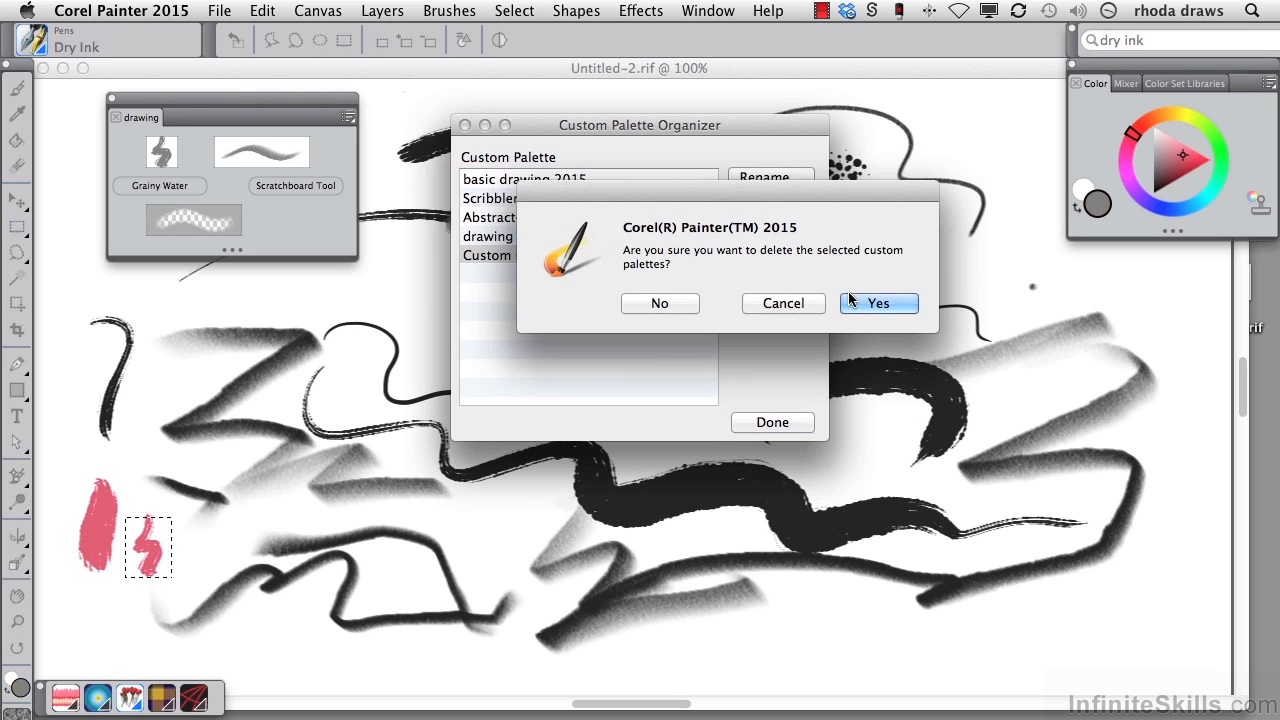
click(870, 303)
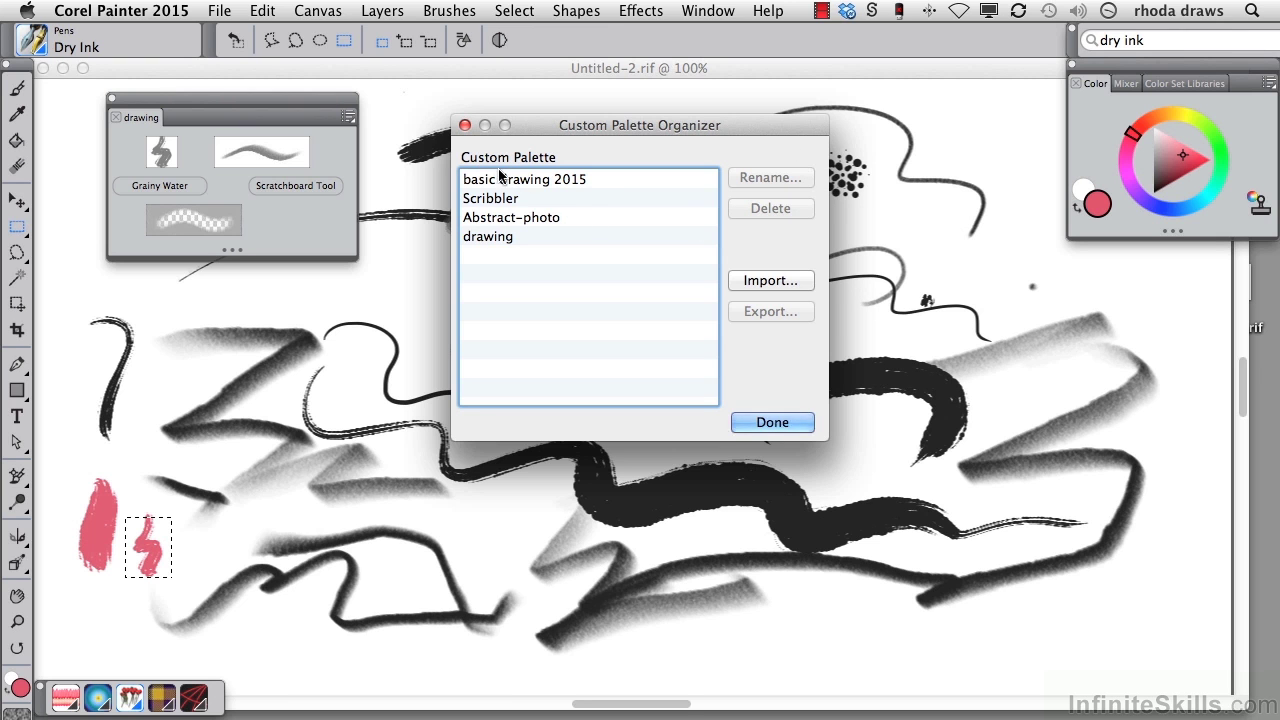
click(491, 236)
Export the drawing palette as a file named 'drawing' in the custom palettes folder.
click(773, 311)
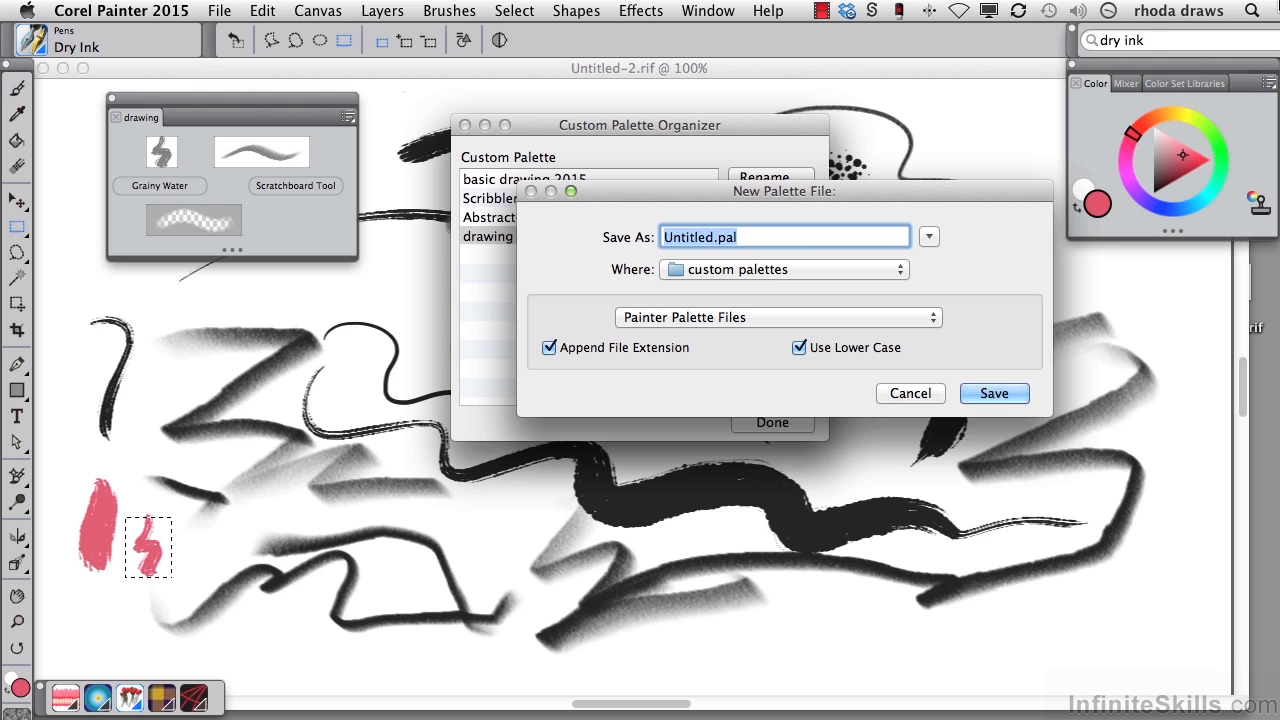
text(drawin)
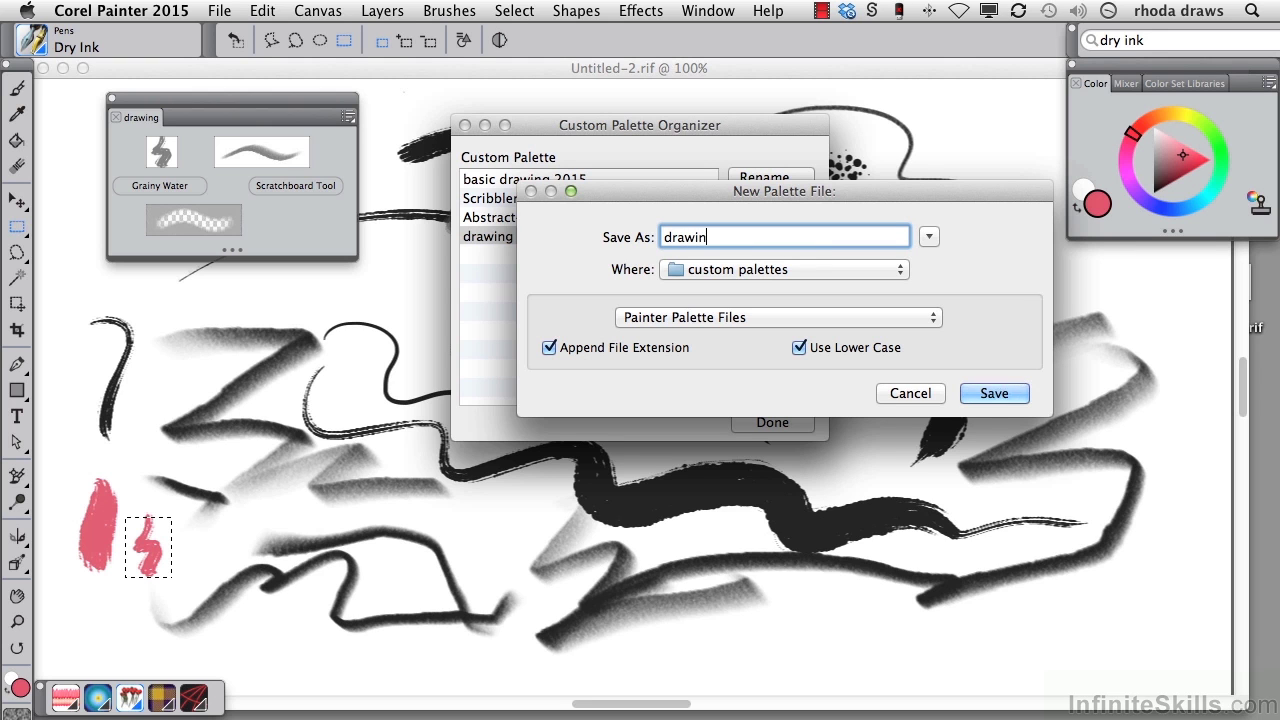
text(g)
click(979, 389)
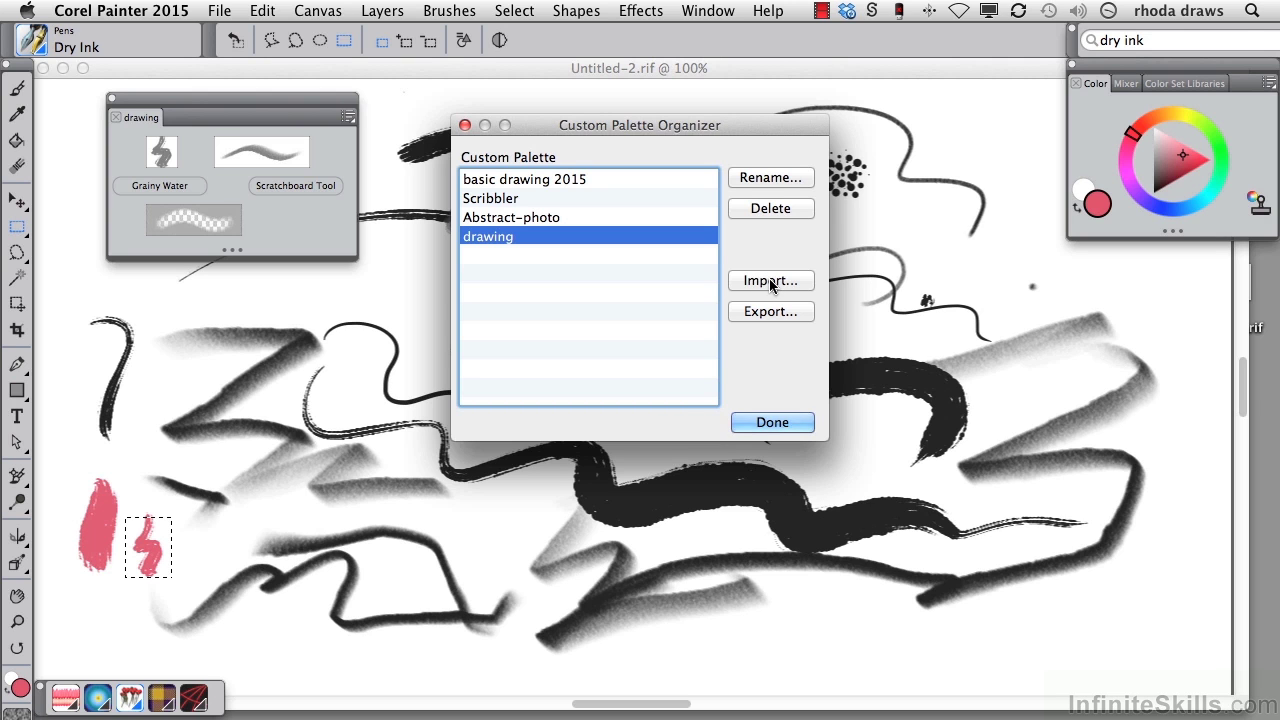
Import Basic Drawing.pal from custom palettes and close the organizer.
click(768, 279)
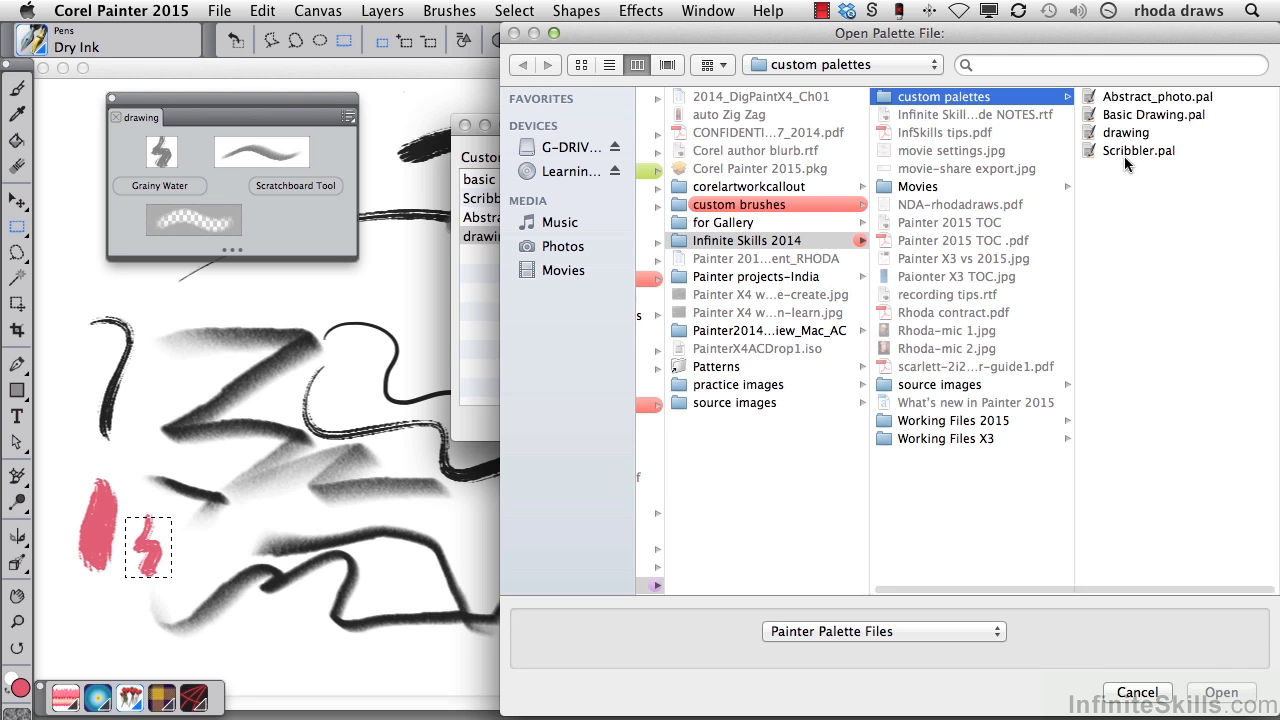
click(1148, 116)
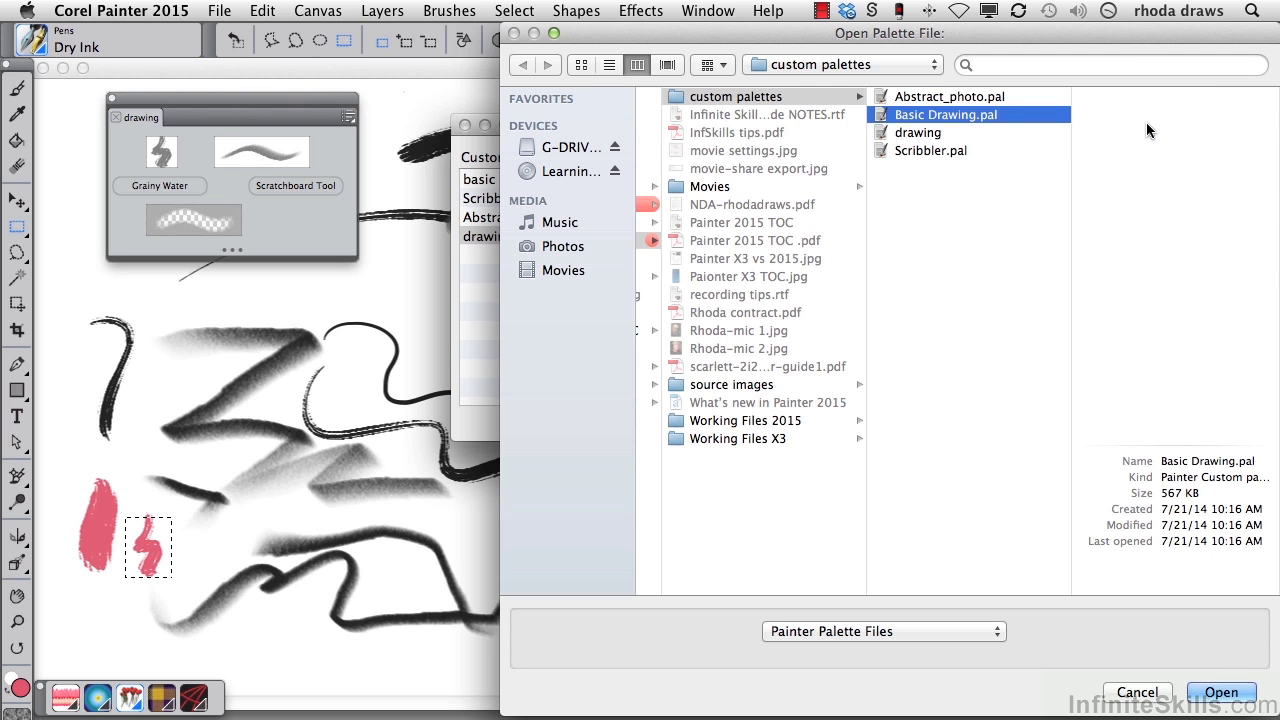
click(1220, 693)
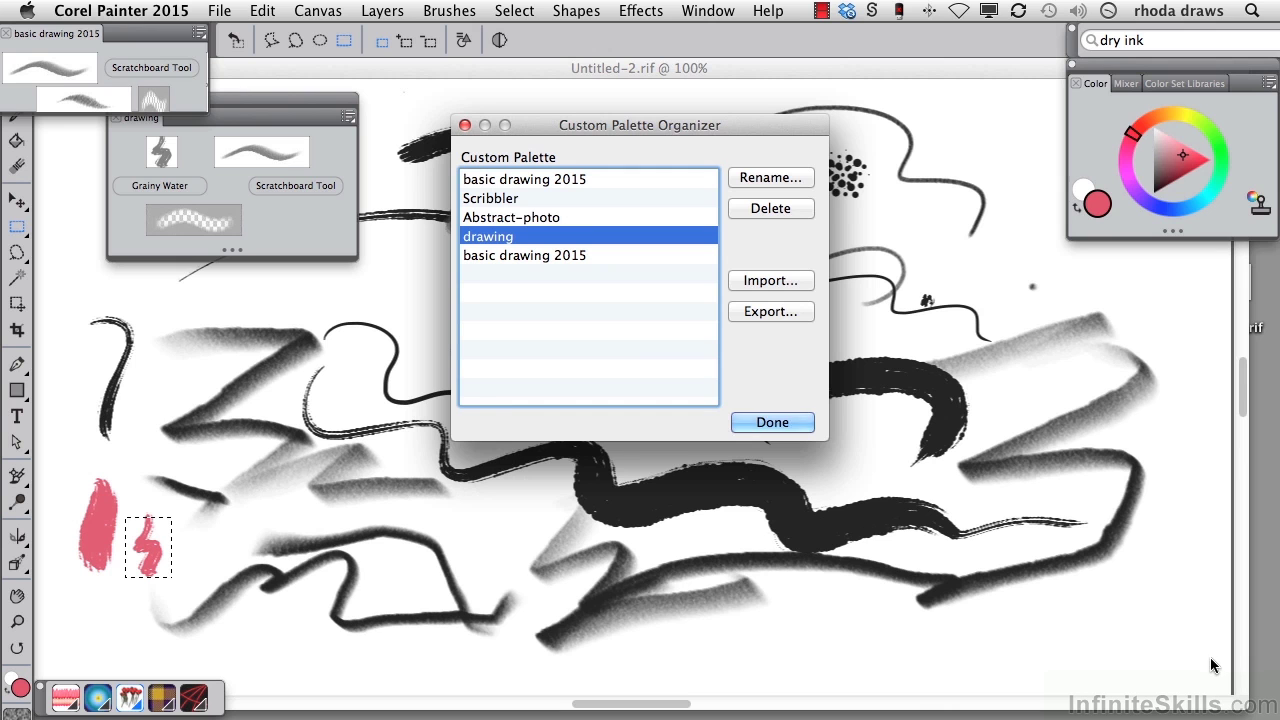
click(771, 422)
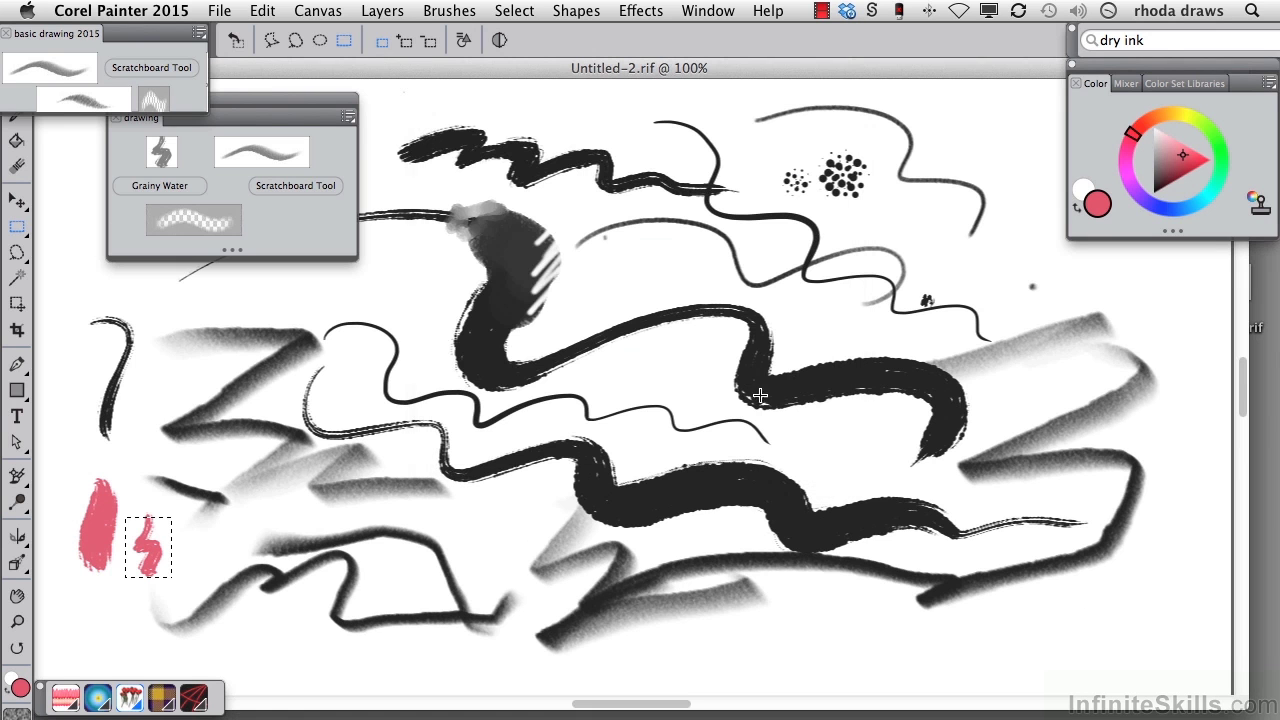
Move the basic drawing 2015 palette under drawing and enlarge it to show all brushes.
mouse_move(153, 36)
mouse_down()
mouse_move(233, 125)
mouse_move(240, 275)
mouse_move(286, 280)
mouse_up()
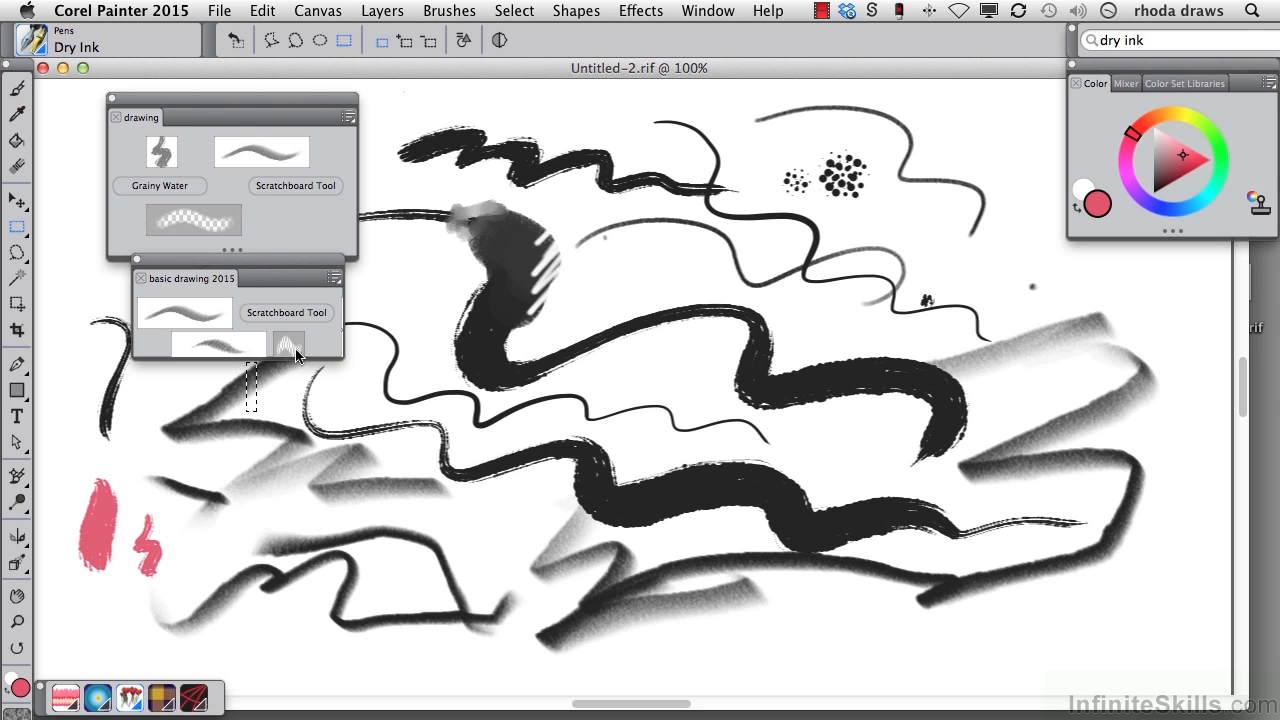
drag(342, 323, 438, 331)
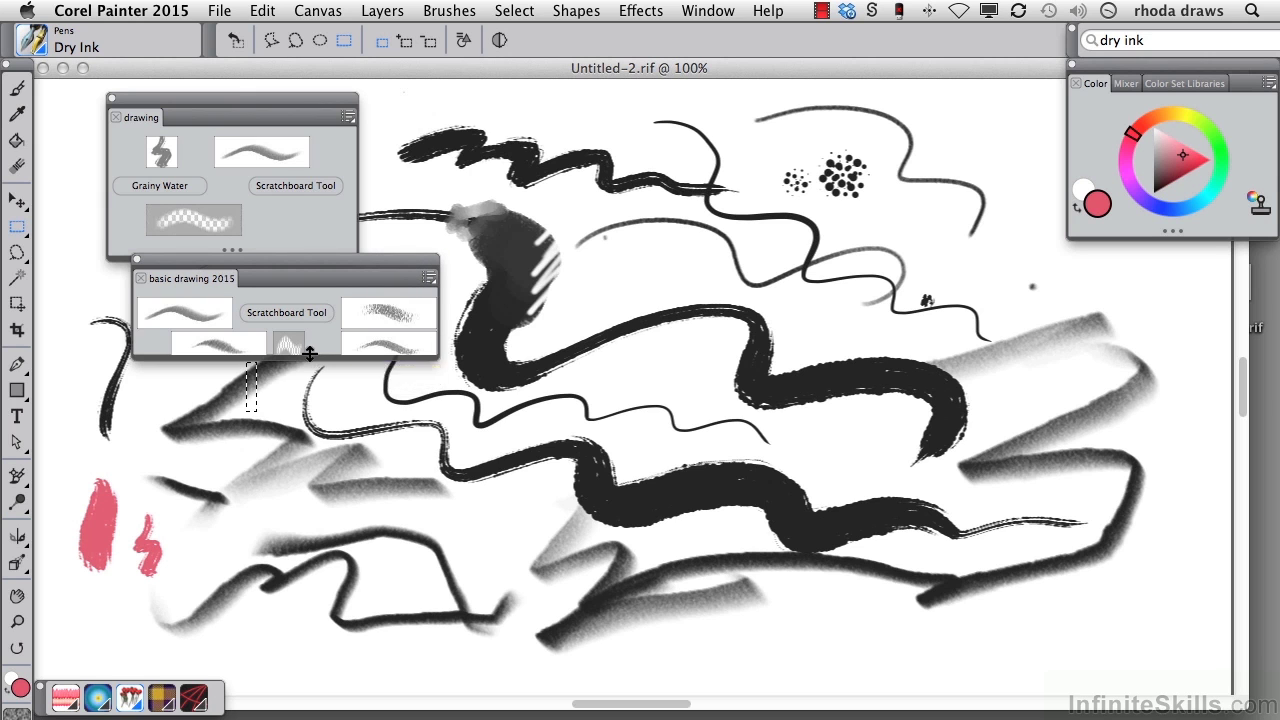
drag(312, 358, 312, 408)
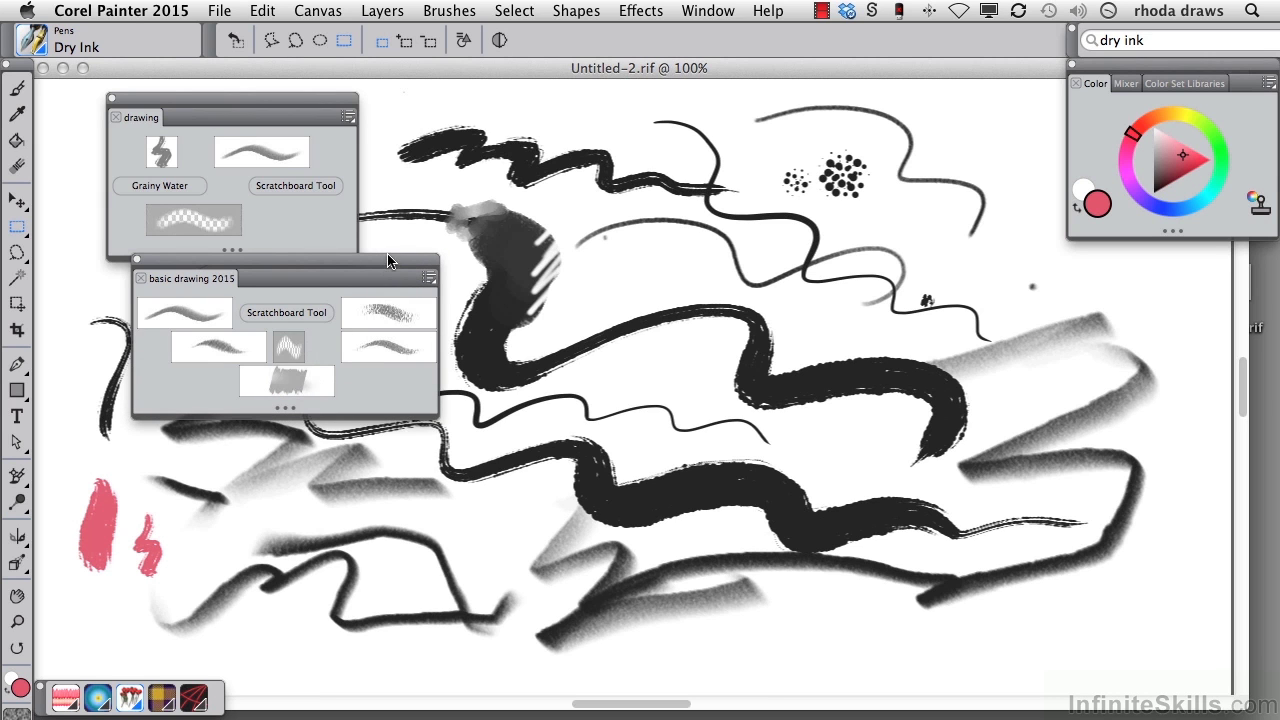